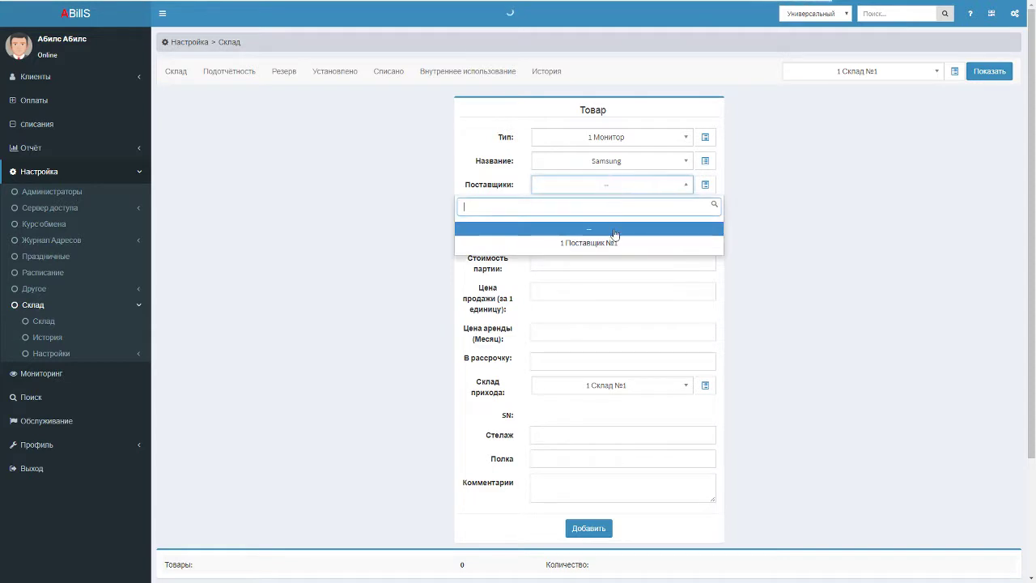
left_click(615, 239)
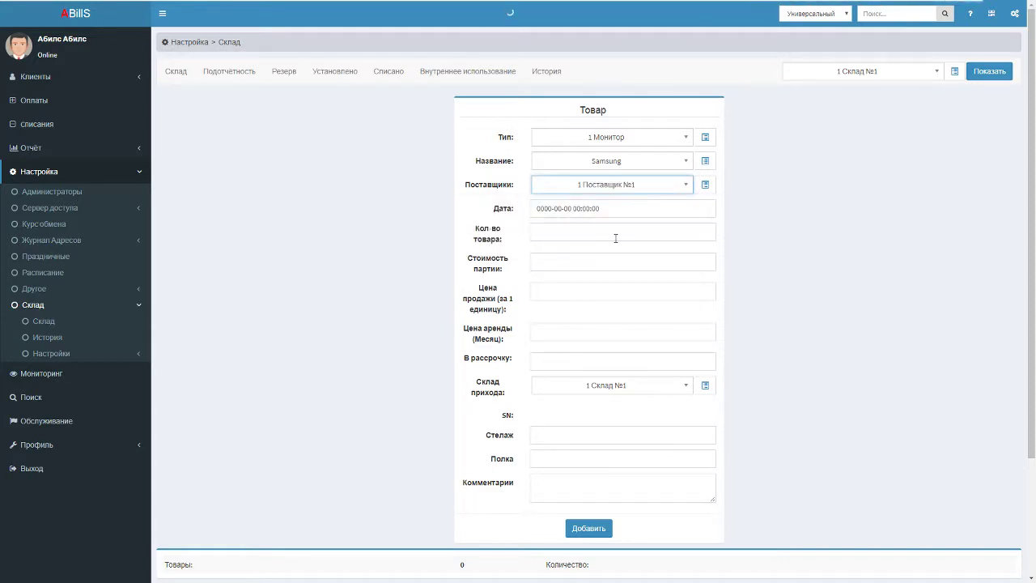
left_click(597, 208)
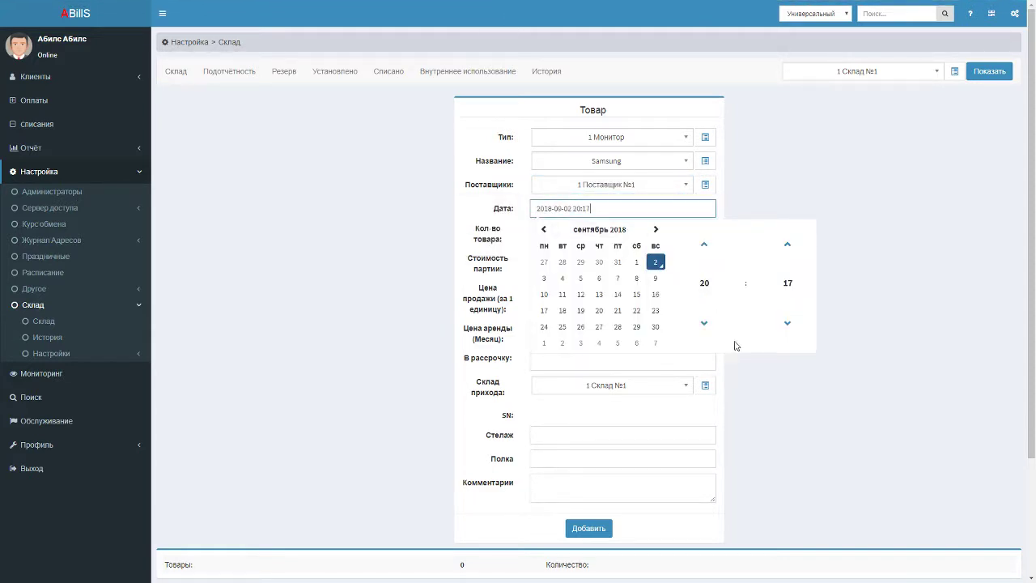
left_click(753, 403)
Step: Enter quantity 5, batch cost 1000, unit sale price 200, monthly rental price 50 and installment price 225 for the goods
left_click(564, 234)
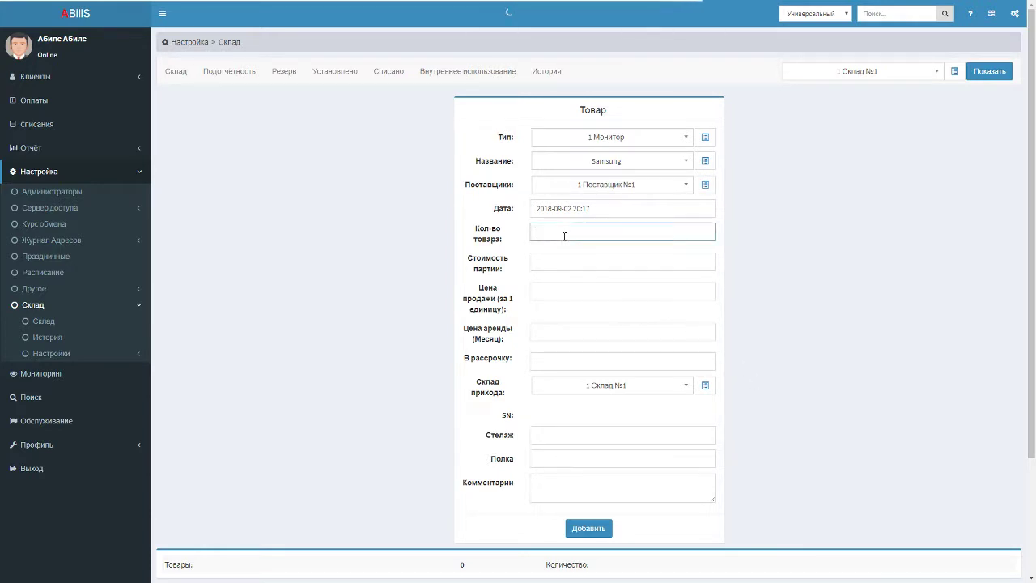
type("5")
key("Tab")
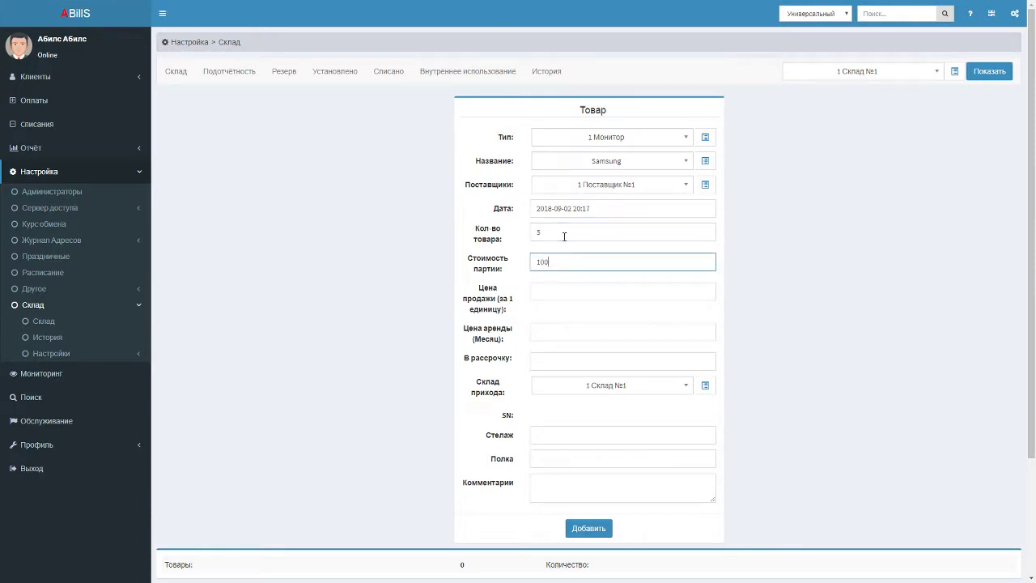
type("1000")
key("Tab")
type("200")
key("Tab")
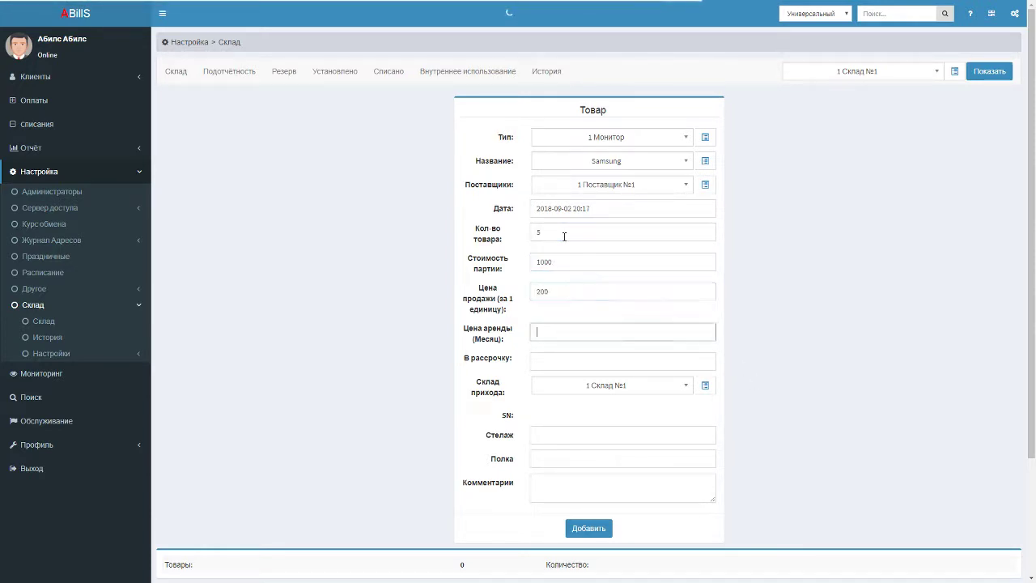
type("50")
key("Tab")
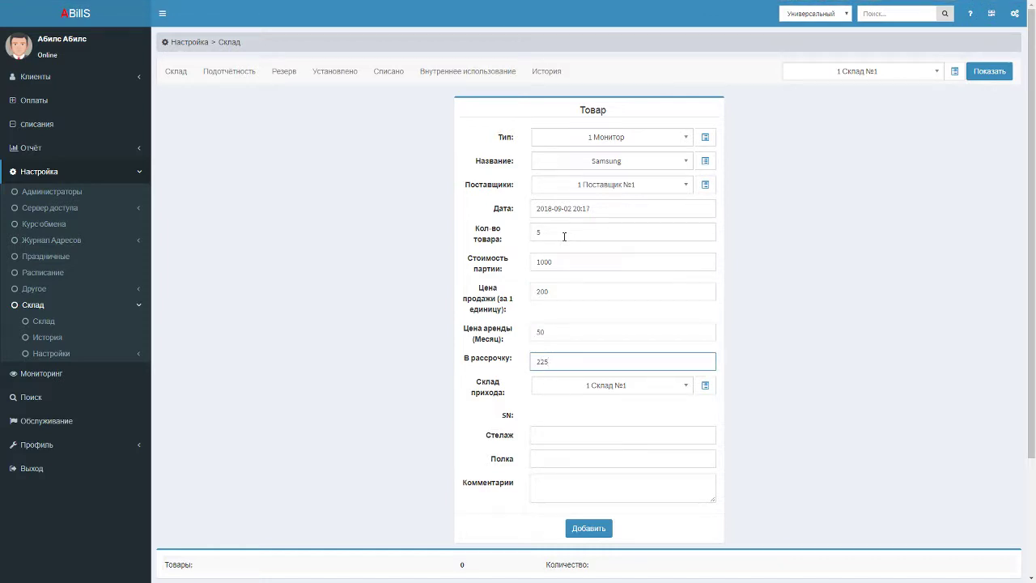
Step: Choose Склад №1 as the receiving warehouse and set the rack to "Первый" and the shelf to "Первая"
left_click(599, 385)
left_click(613, 429)
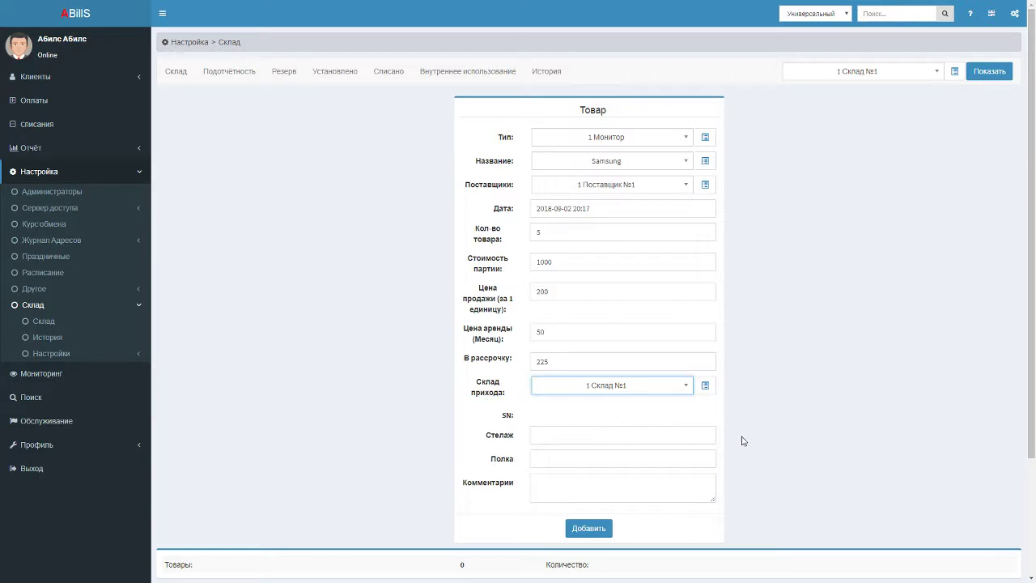
left_click(621, 435)
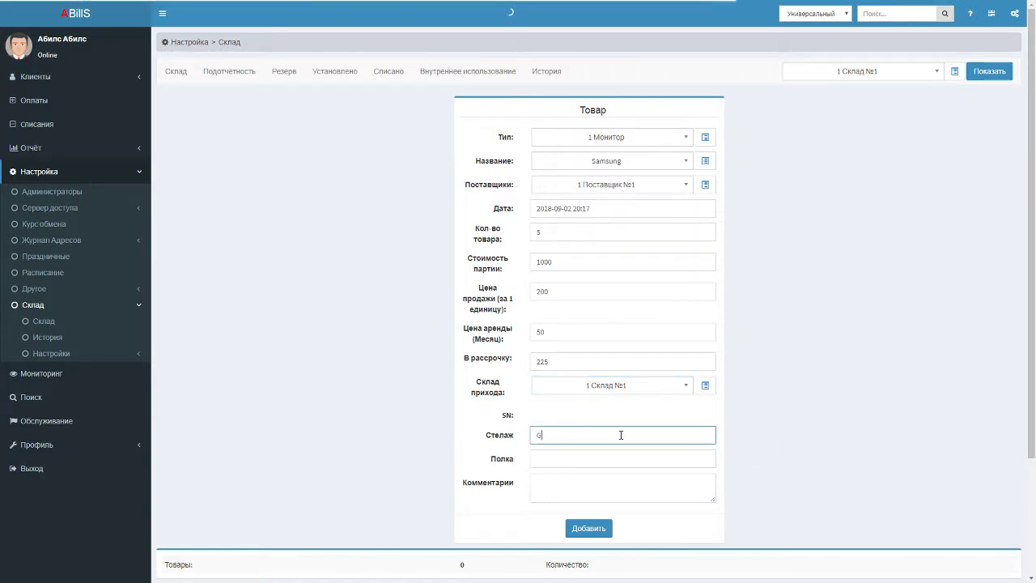
type("Первый")
key("Tab")
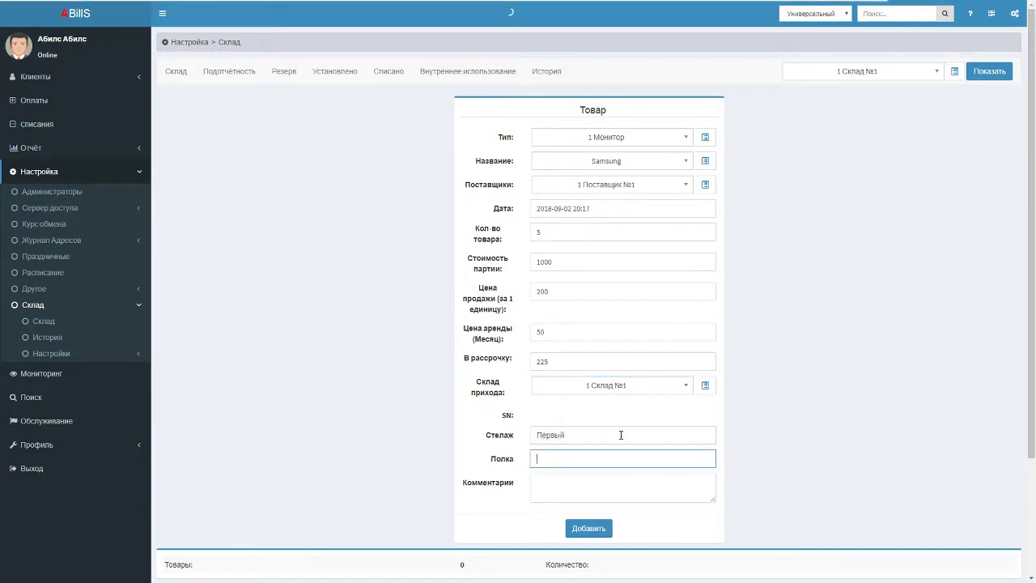
type("Первая")
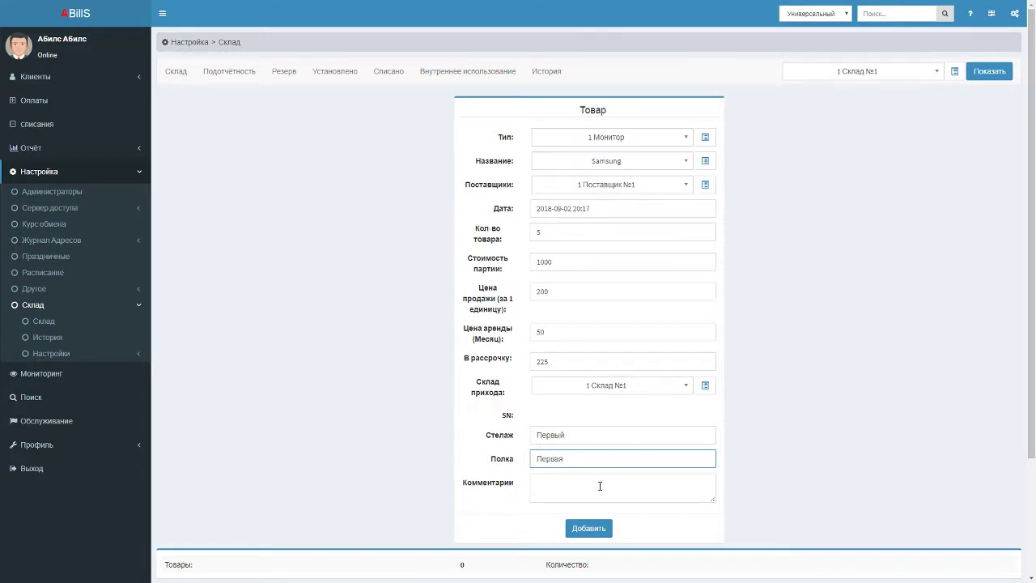
Step: Enter the comment "Партия мониторов самсунг" and add the goods to the warehouse
key("Tab")
type("Парт")
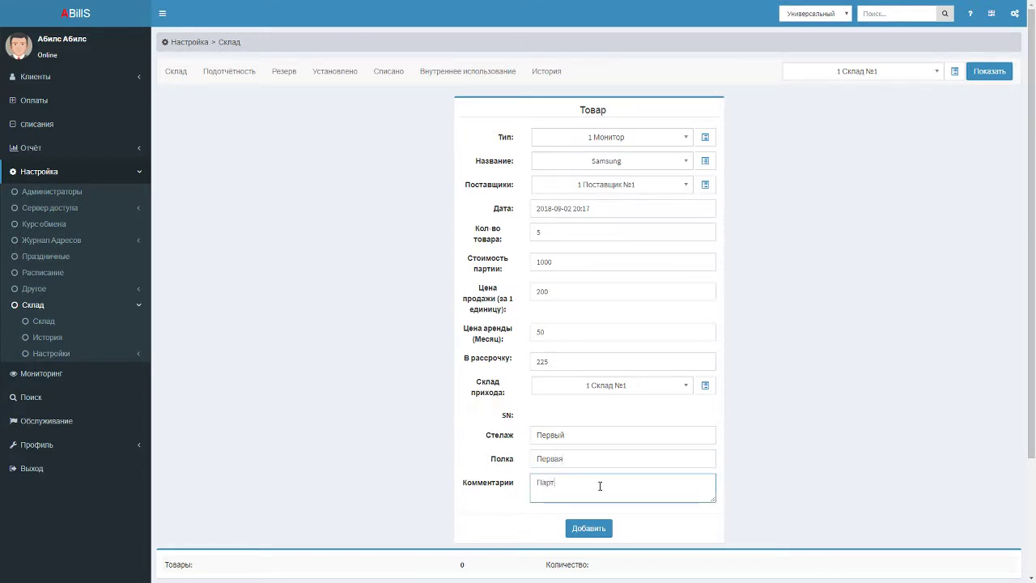
type("ия мониторов самсунг")
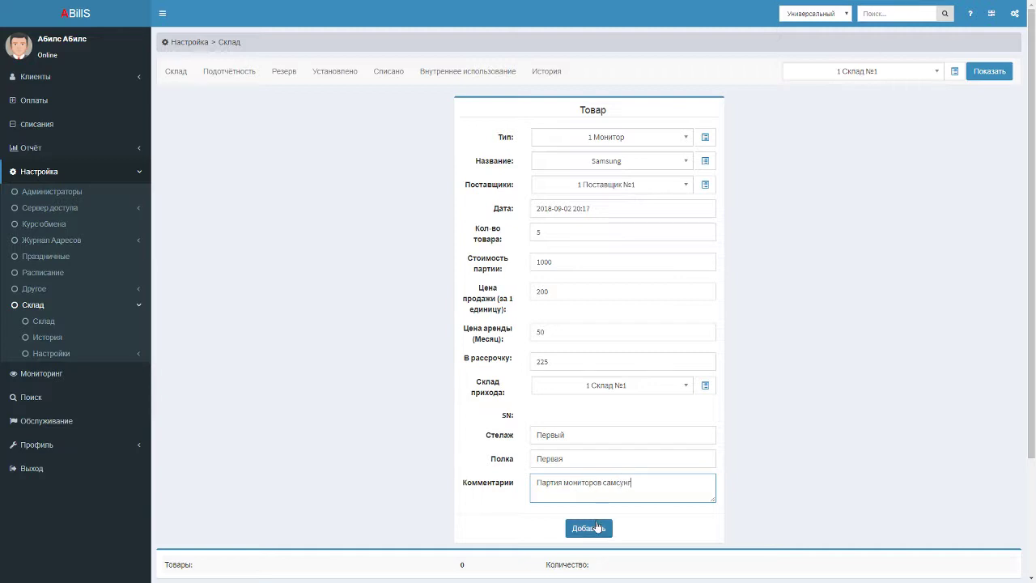
left_click(588, 528)
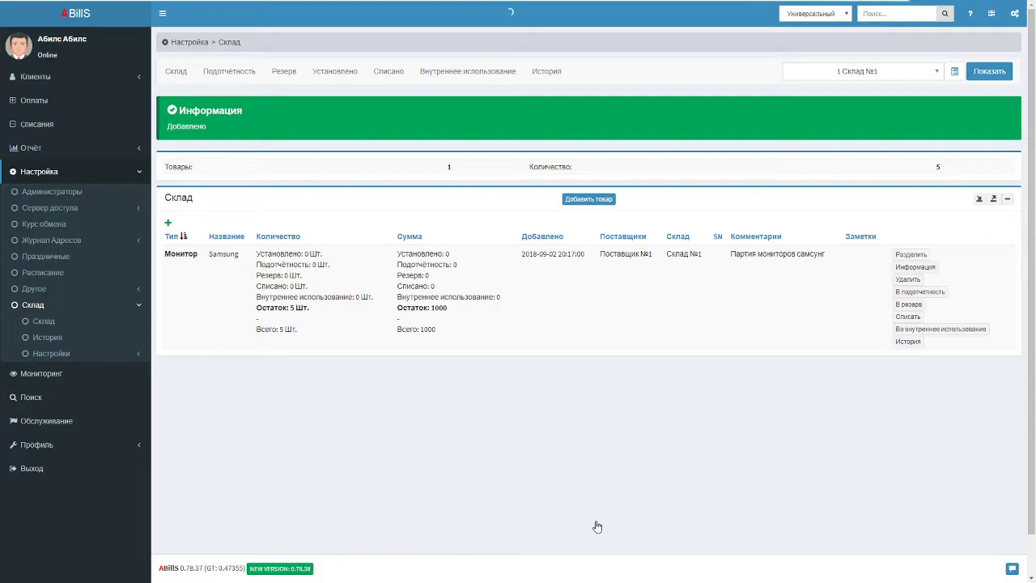
Step: Start splitting the Samsung monitor batch and assign the serial numbers sn_1 through sn_5 to its five units
left_click(911, 254)
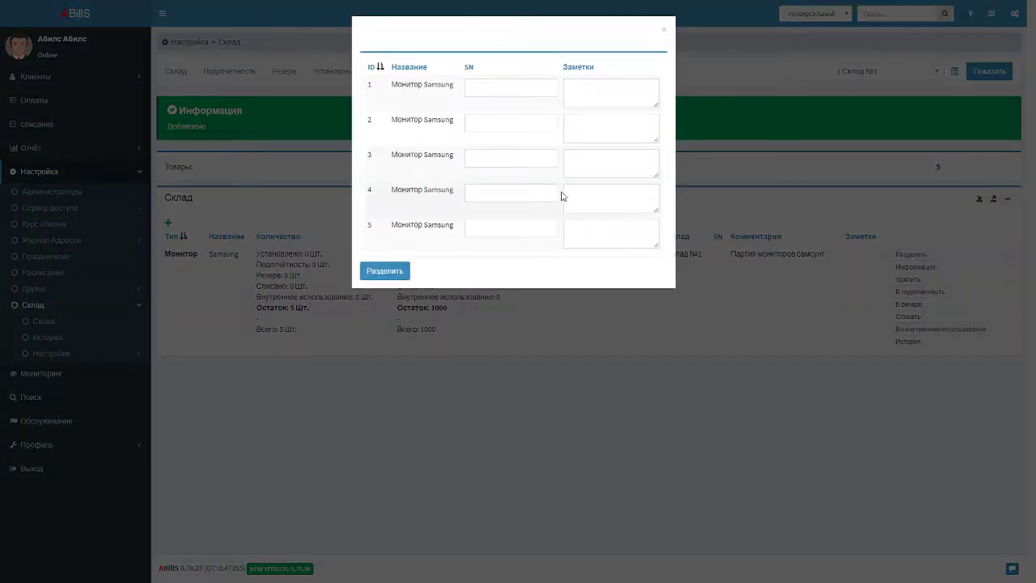
left_click(516, 85)
type("sn_1")
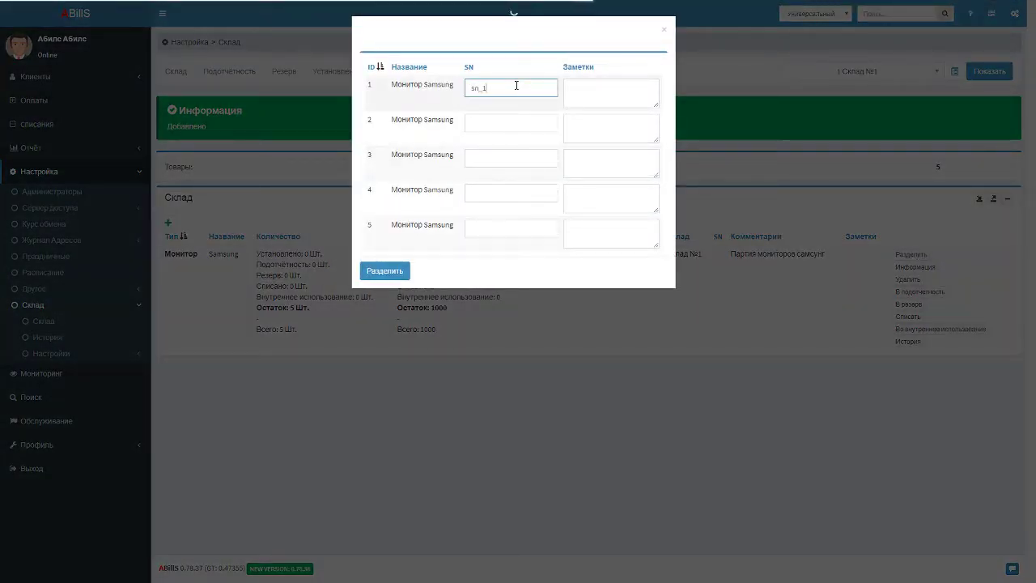
key("Tab")
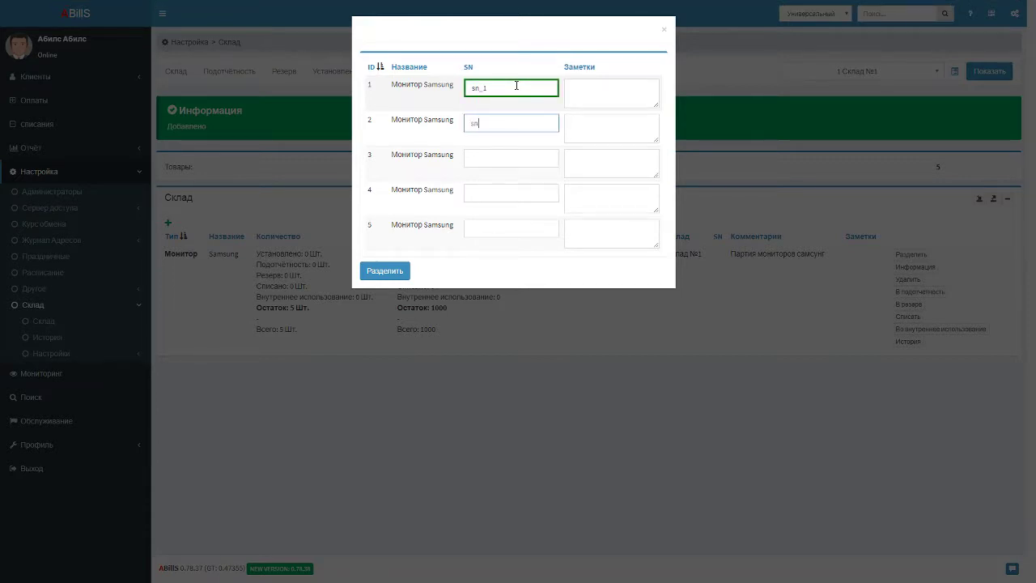
type("sn_2")
key("Tab")
type("sn_")
key("Tab")
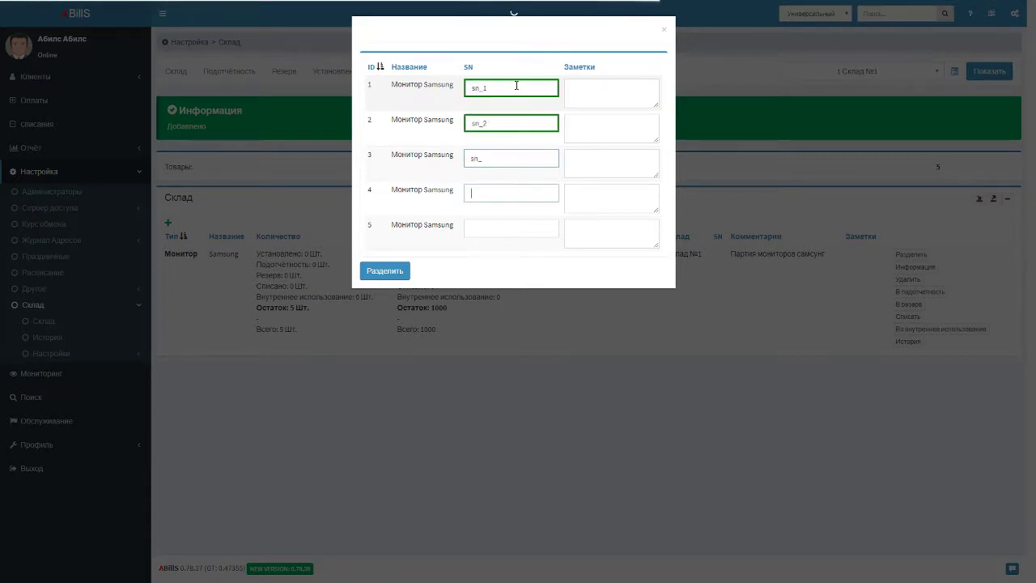
left_click(535, 161)
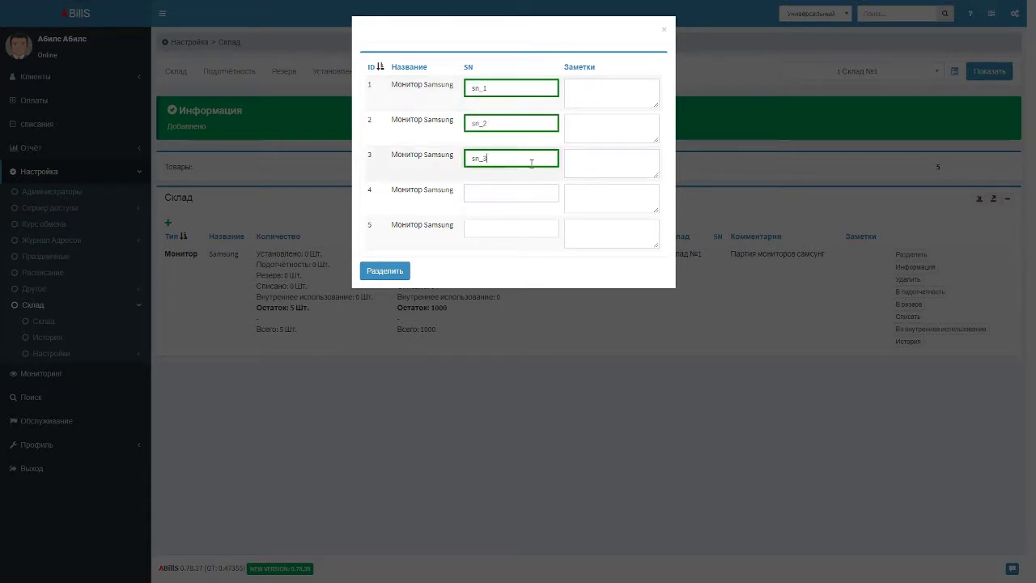
type("3")
key("Tab")
type("sn_4")
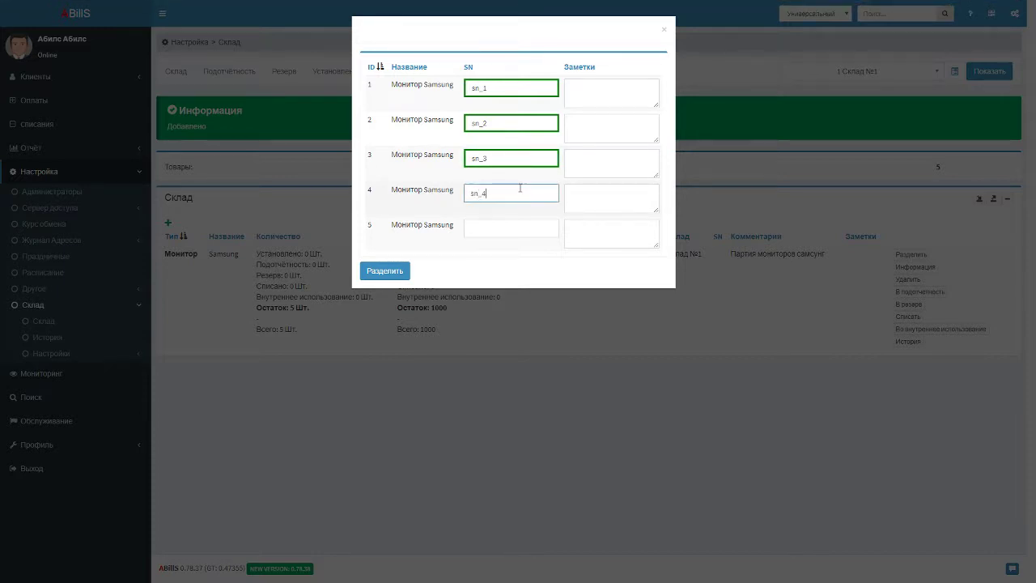
key("Tab")
type("sn")
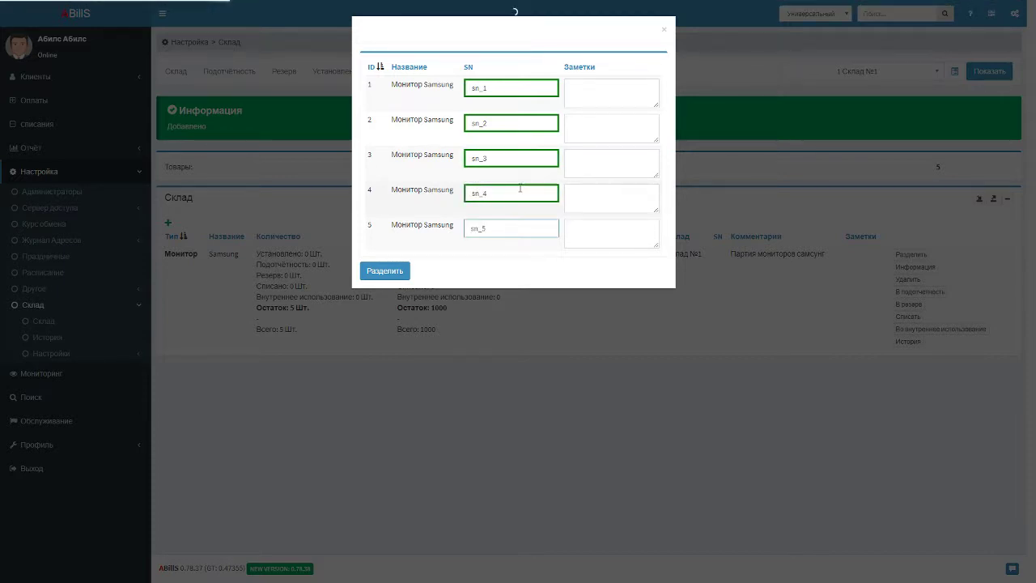
Step: Add the note "Разделяем товар на еденицы для дальнейшей работы" to the first unit and split the batch
left_click(632, 86)
type("Разделяем товар на еденицы")
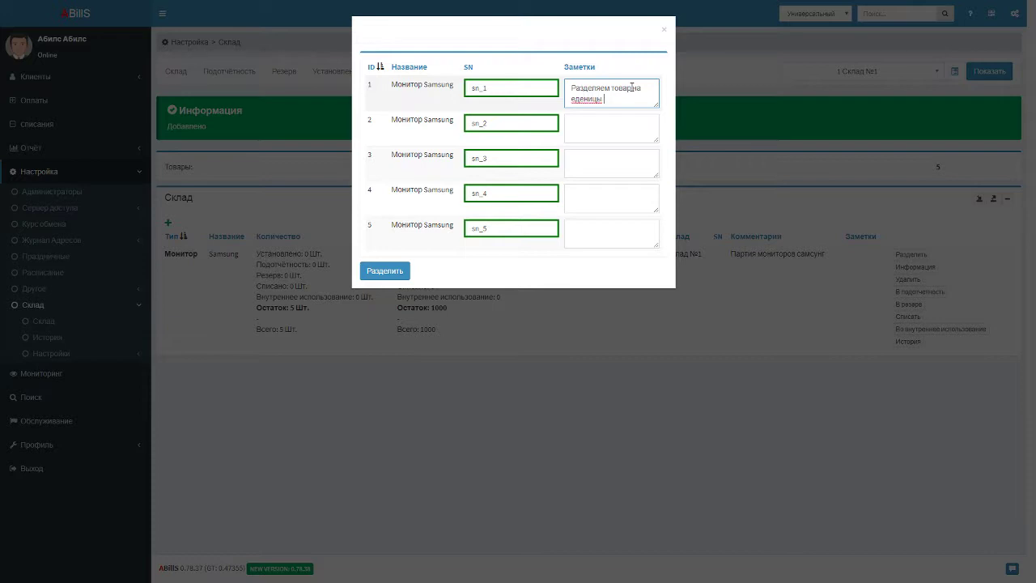
type("для дальнейшей работы")
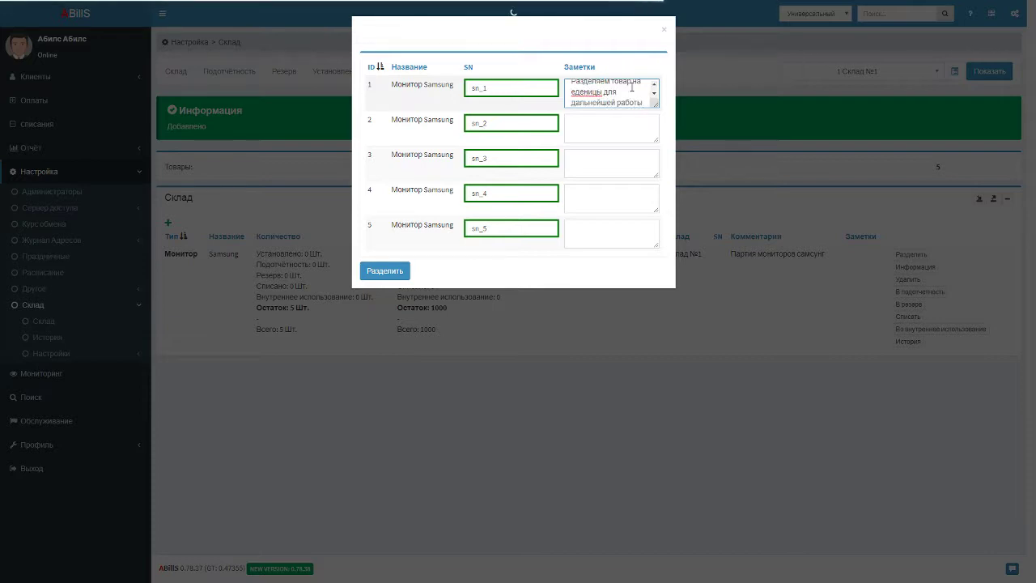
left_click(372, 273)
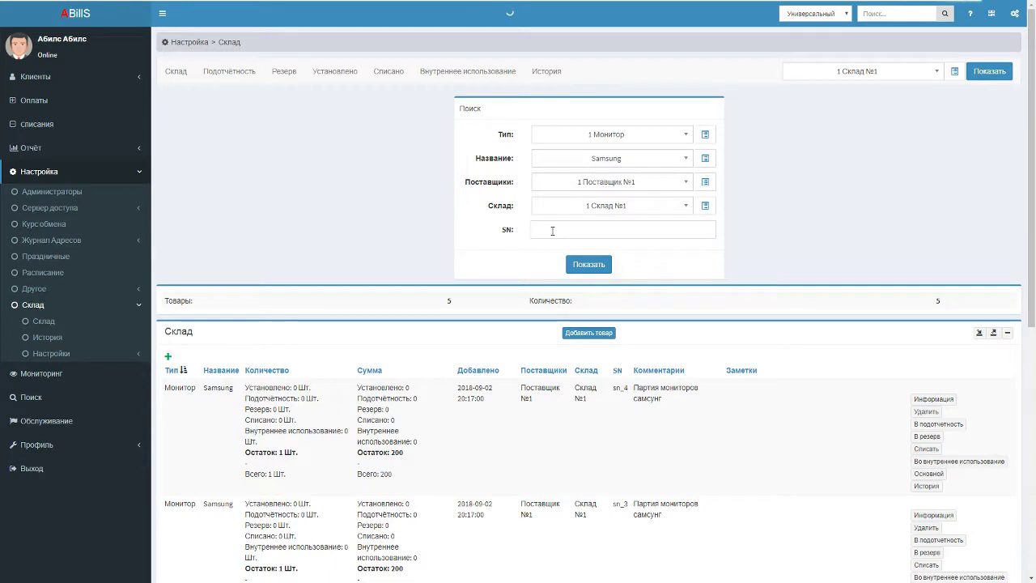
Step: Search the warehouse for the Samsung monitor with serial number sn_4
left_click(552, 231)
type("sn_4")
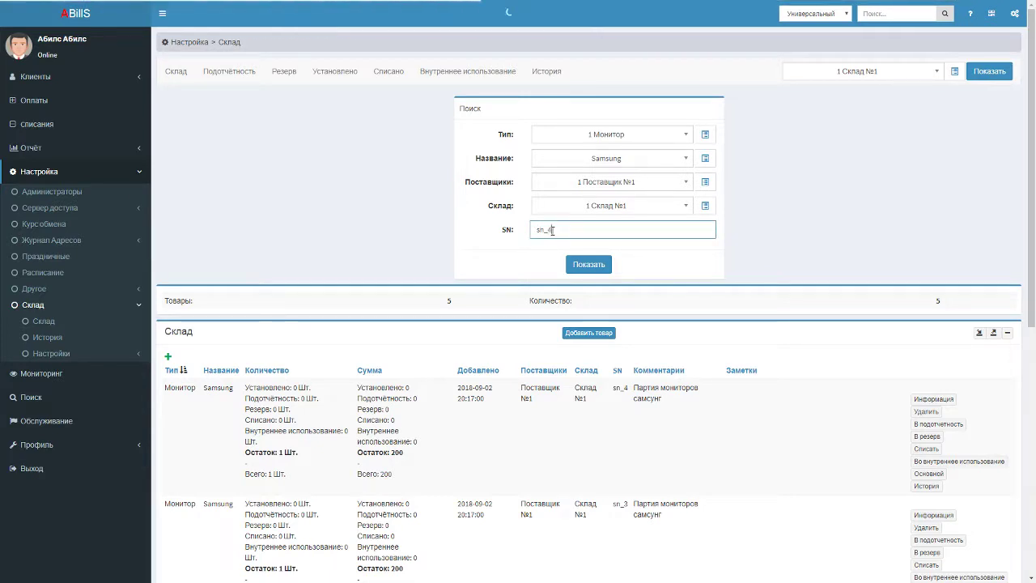
left_click(579, 265)
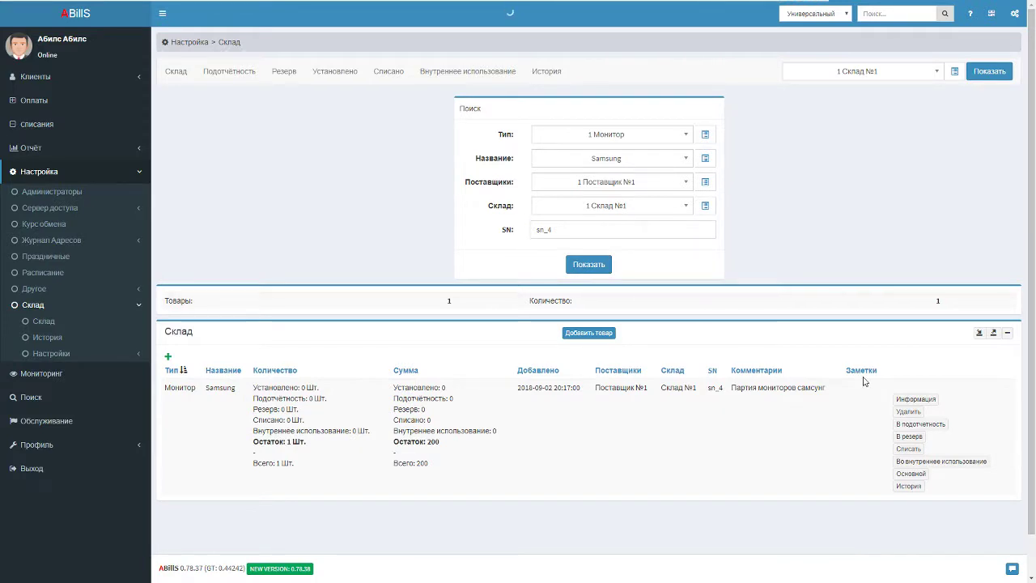
Step: Assign monitor sn_4 to the accountability of the abills administrator with the comment "Передаем в подотчетность админ. для подальшей установки клиенту"
left_click(919, 424)
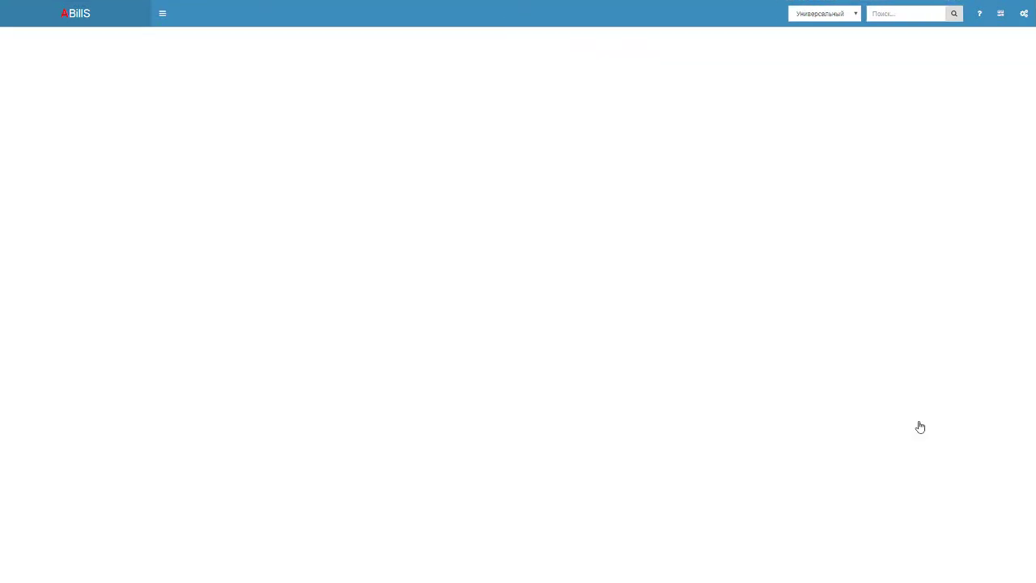
left_click(591, 143)
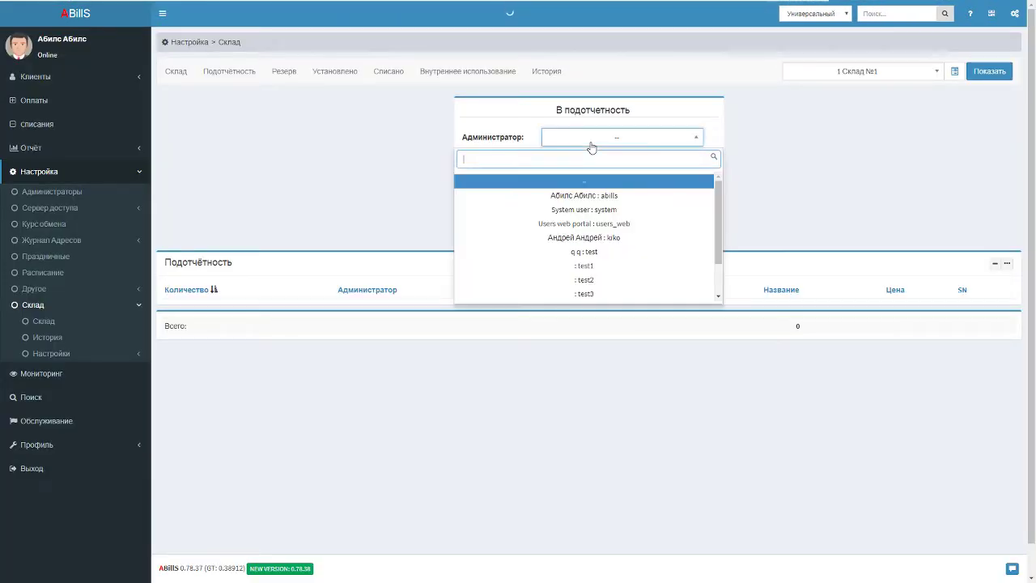
left_click(615, 202)
type("Пе")
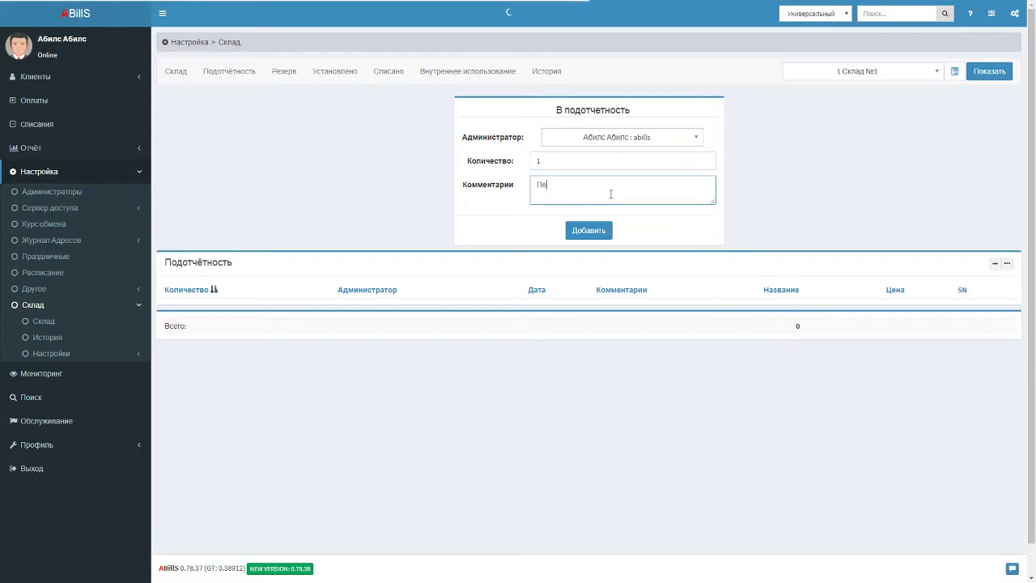
type("еедаем")
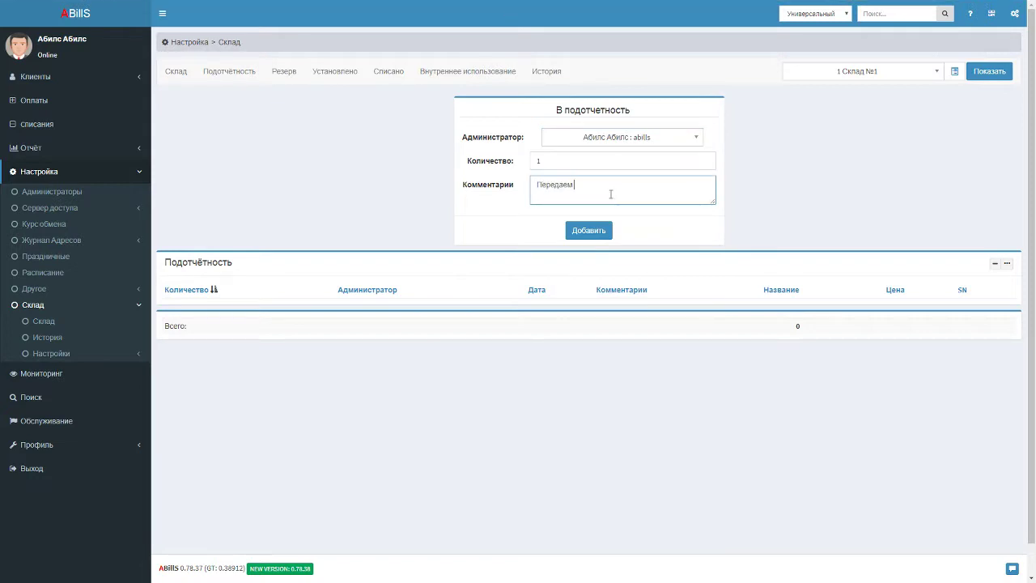
type(" в подотчетность админ. для подал")
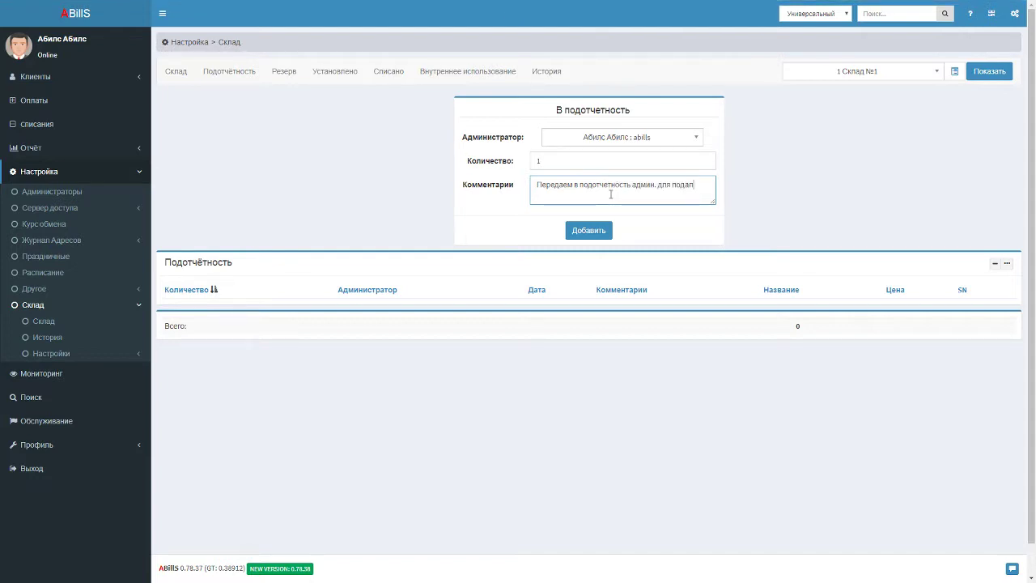
type("ьшей устан")
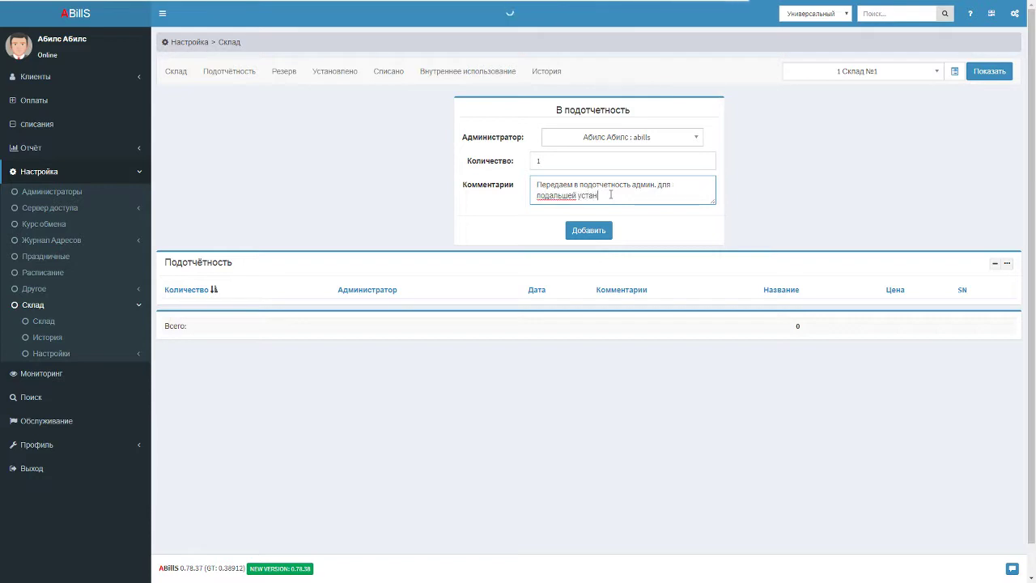
type("овки клиенту")
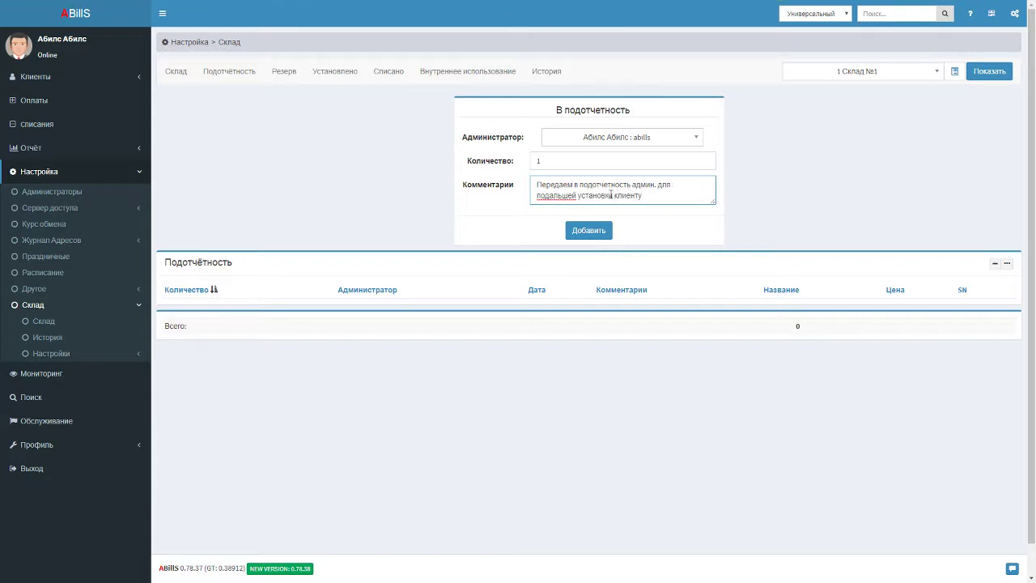
left_click(607, 231)
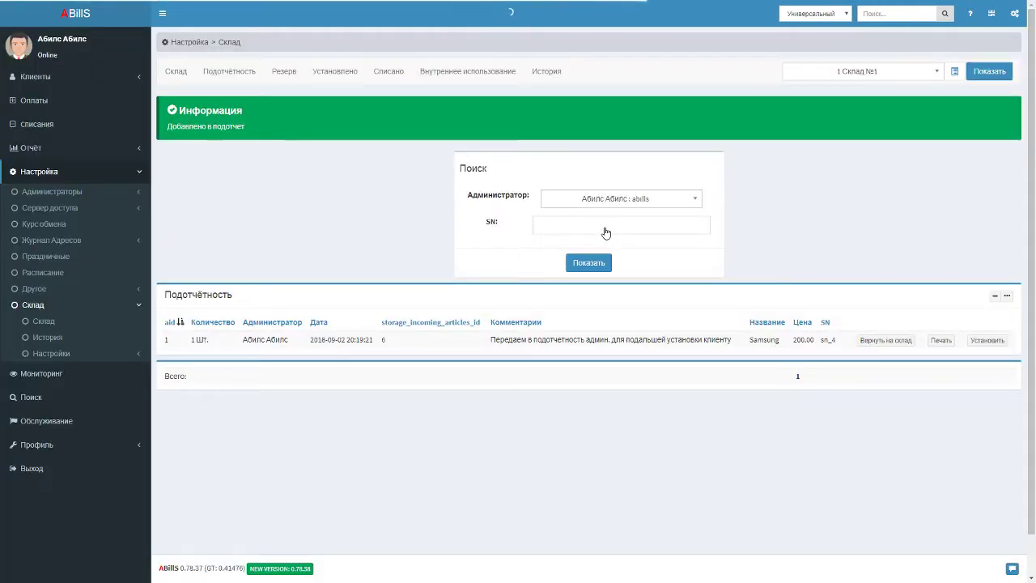
Step: Start the installation of monitor sn_4 and select the client with login p11 through a full-name search
left_click(988, 341)
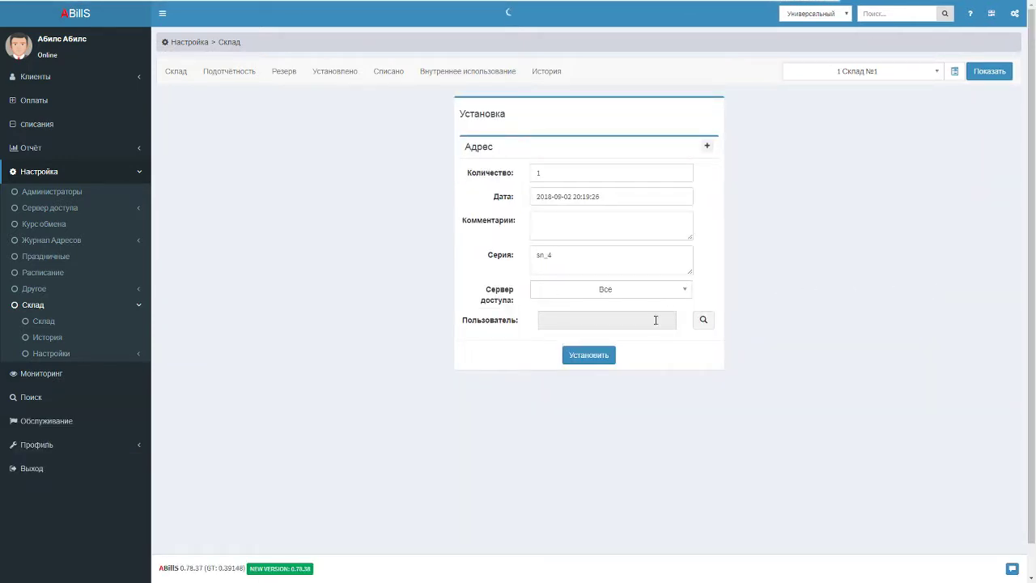
left_click(703, 323)
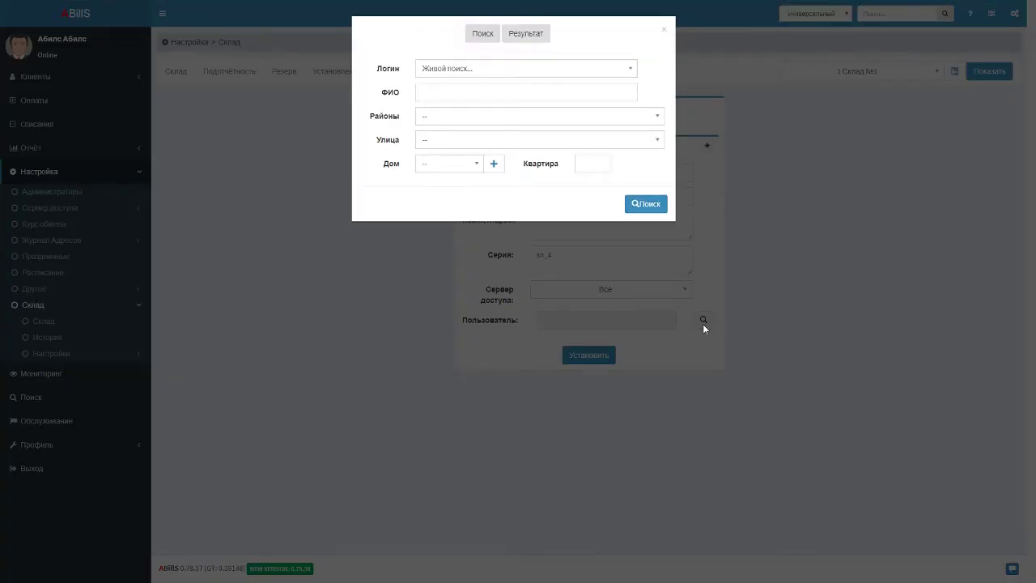
left_click(482, 93)
type("Поль")
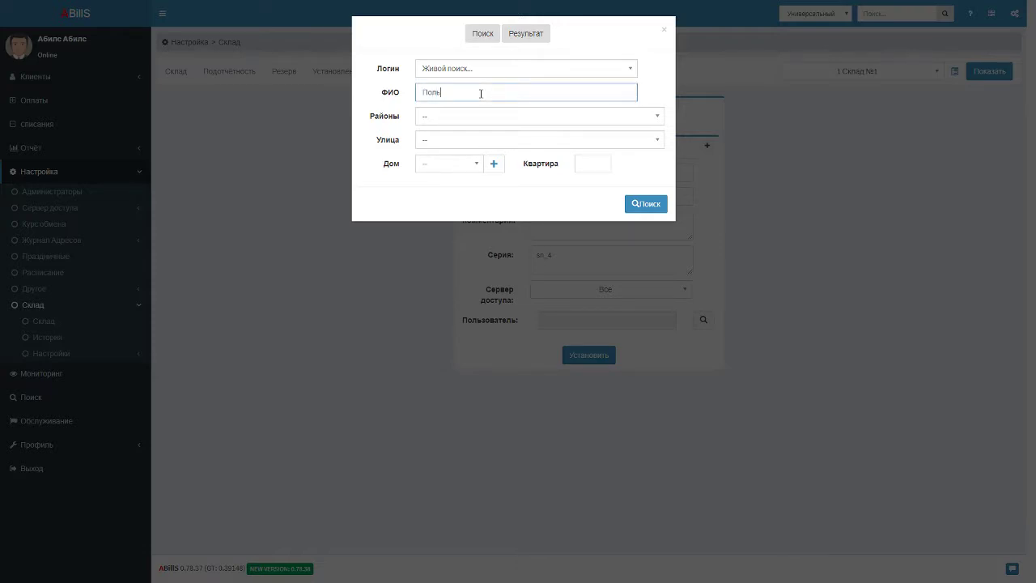
type("зователь номер один")
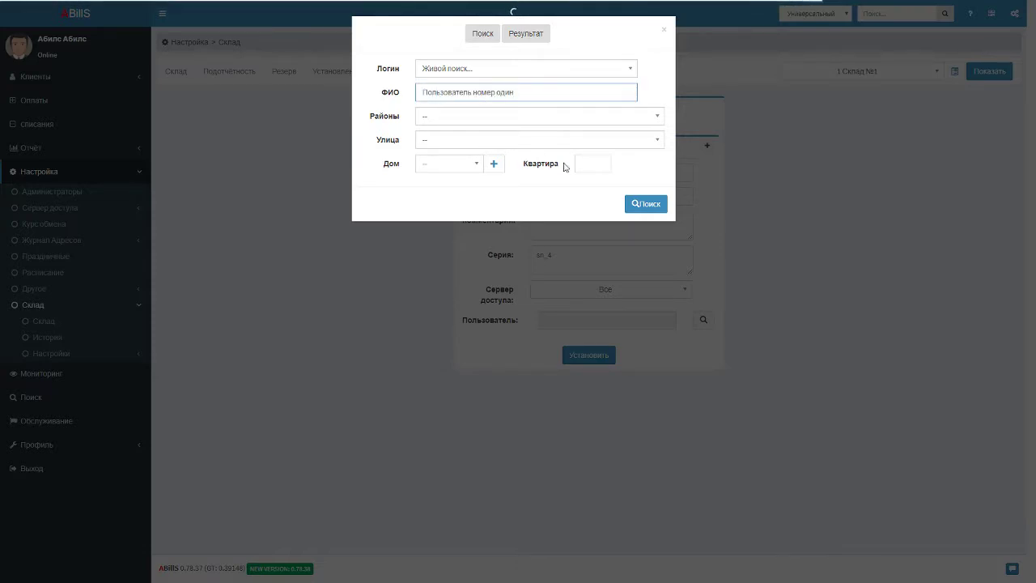
left_click(640, 205)
left_click(380, 119)
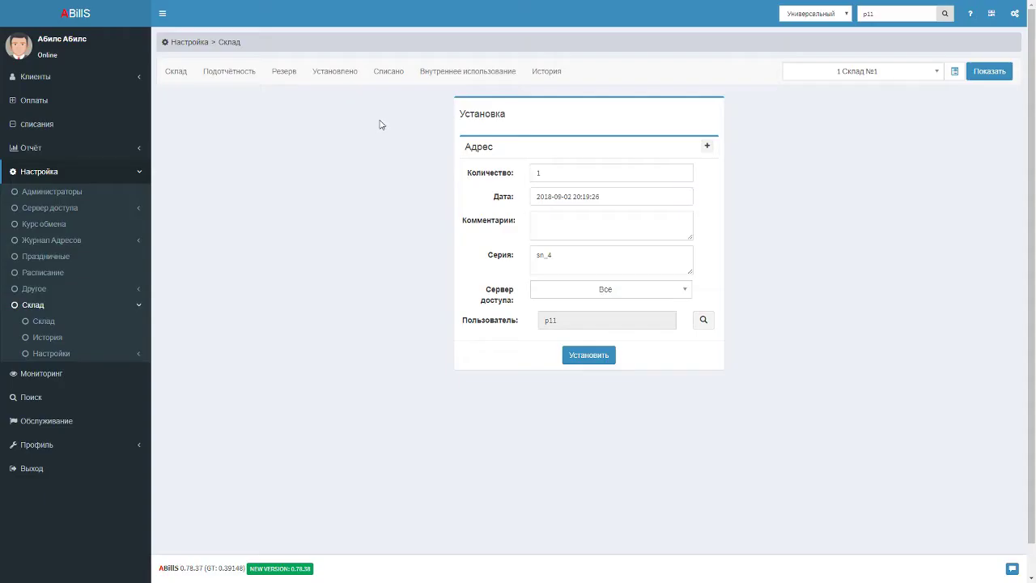
Step: Add the comment "Установка" and install monitor sn_4 at the selected client
left_click(620, 217)
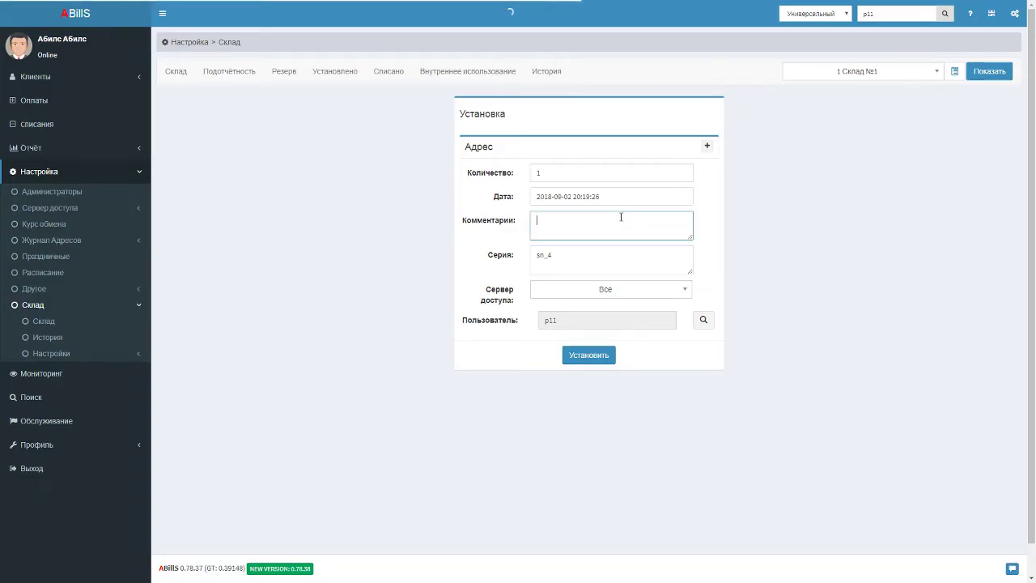
type("F")
key("BackSpace")
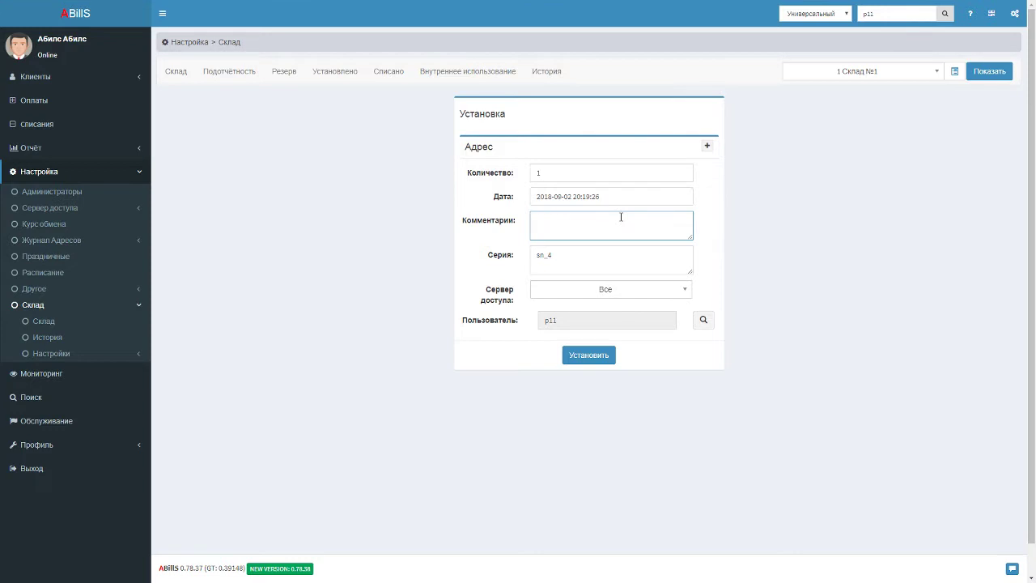
type("Установка")
left_click(591, 358)
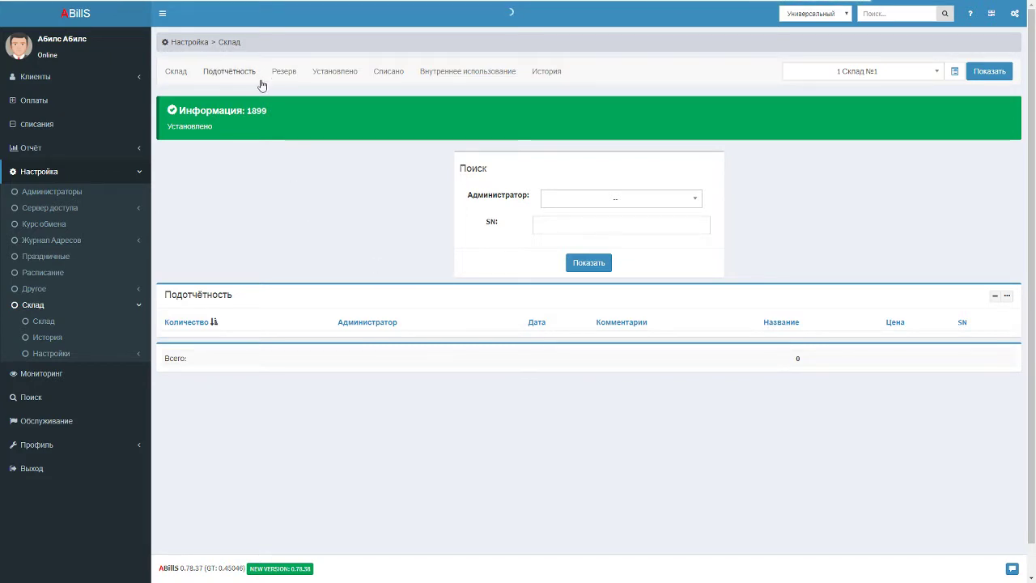
Step: Reserve warehouse monitor sn_3 for the abills administrator with the comment "Резервируем для администратора"
left_click(186, 75)
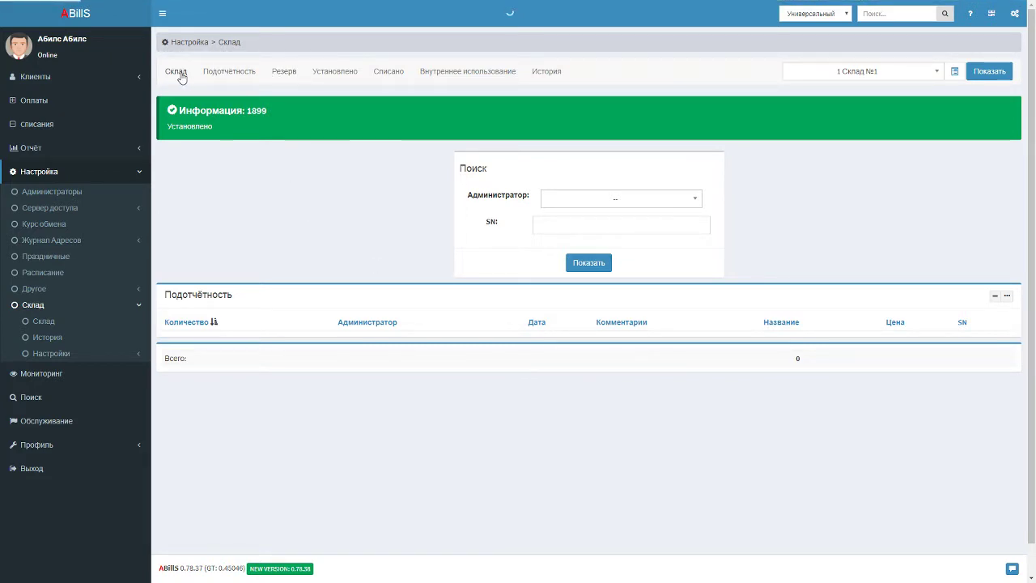
scroll(452, 236, "down", 2)
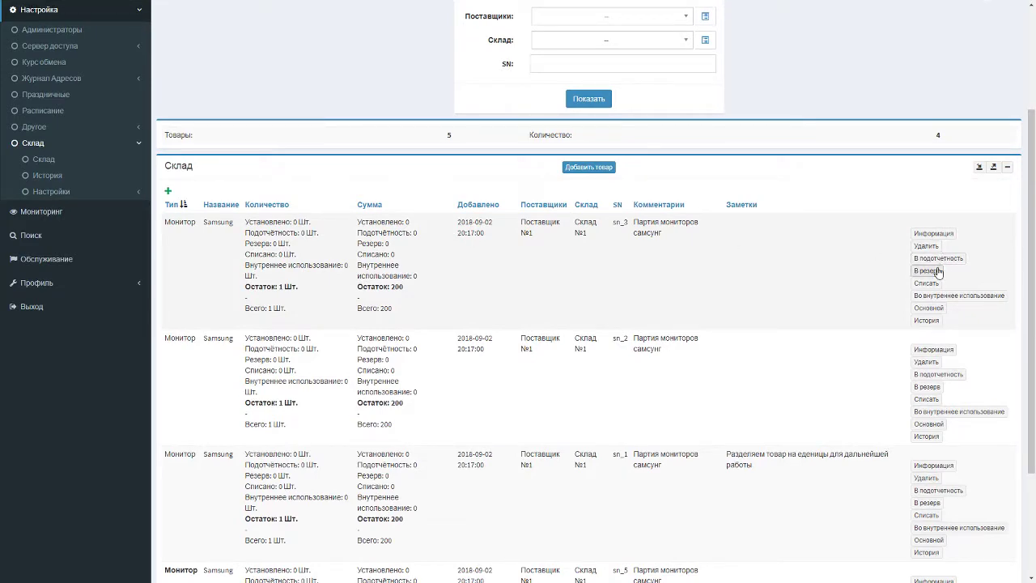
left_click(928, 270)
left_click(566, 146)
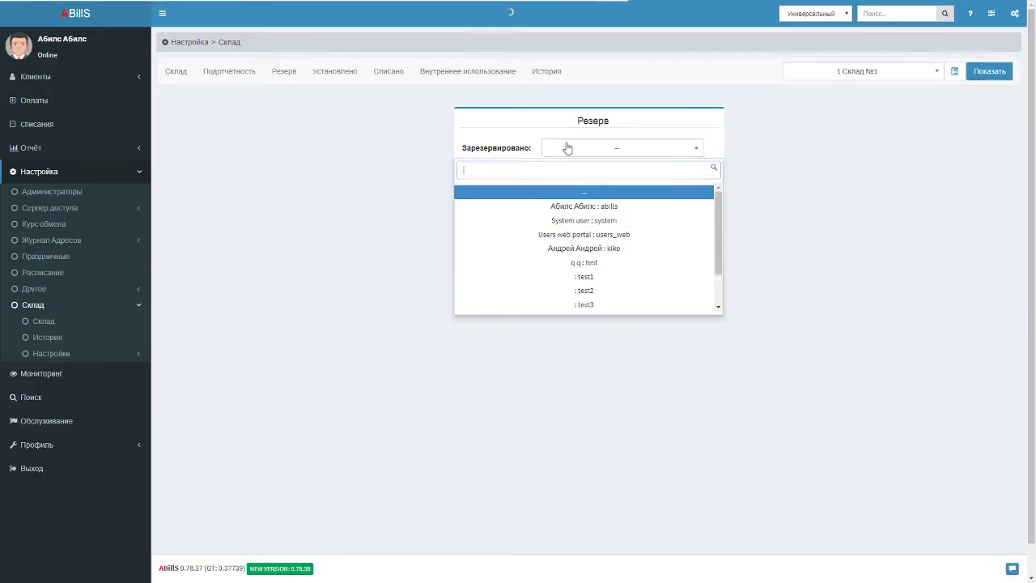
left_click(596, 203)
left_click(597, 204)
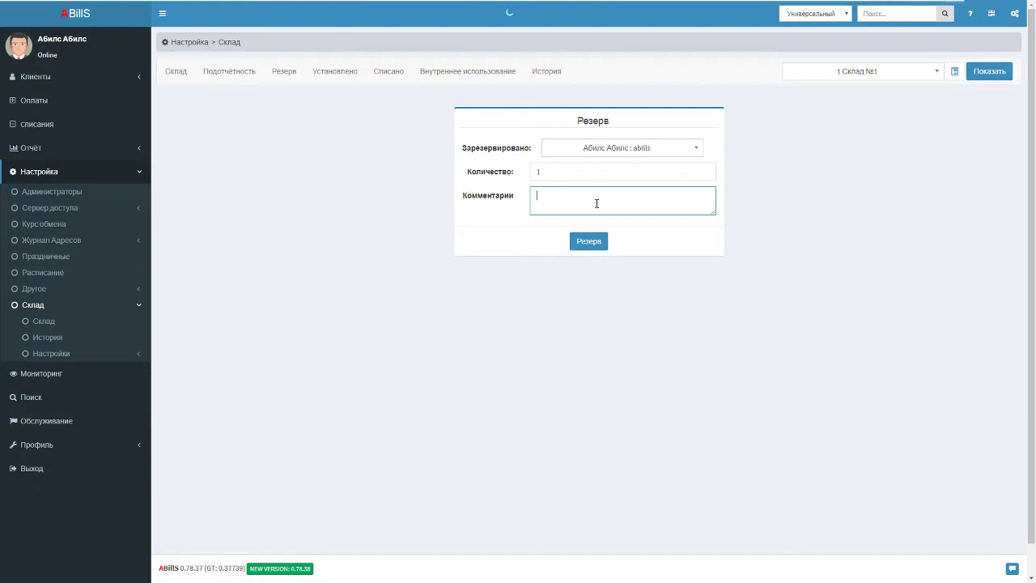
type("Резервируем")
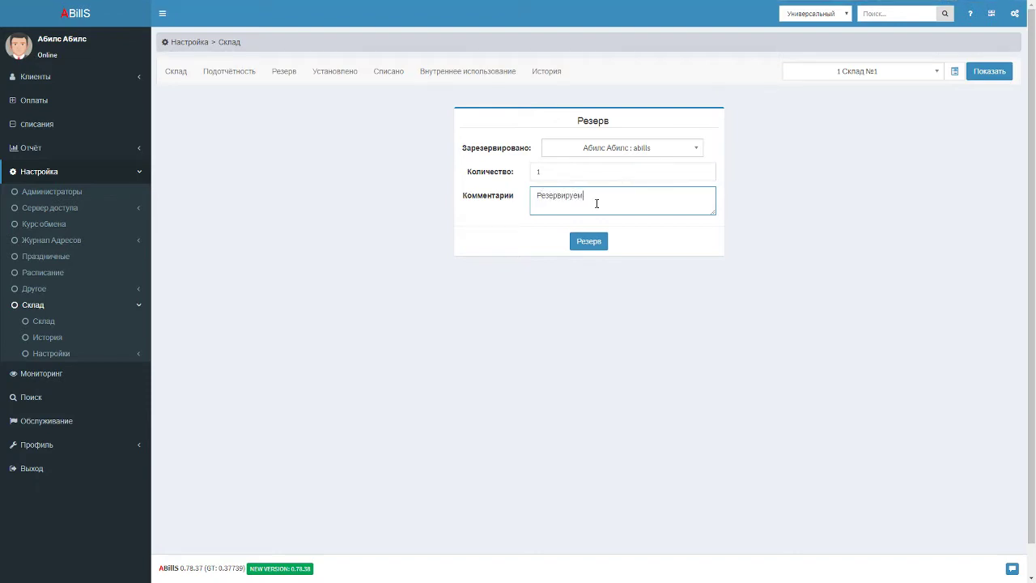
type(" для администратора")
left_click(586, 246)
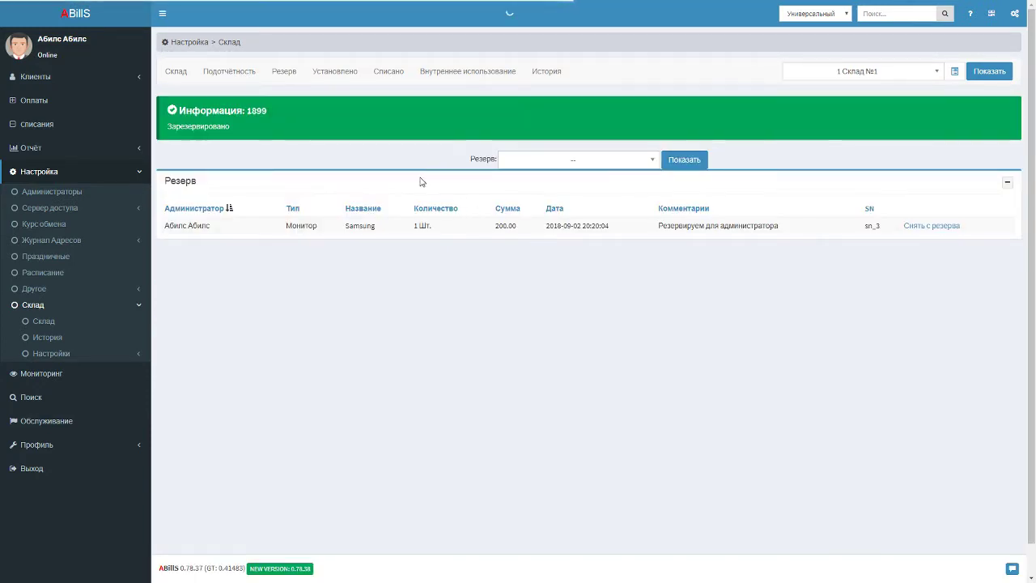
Step: Write off warehouse monitor sn_2 with the comment "Списываем изза неполадок"
left_click(168, 74)
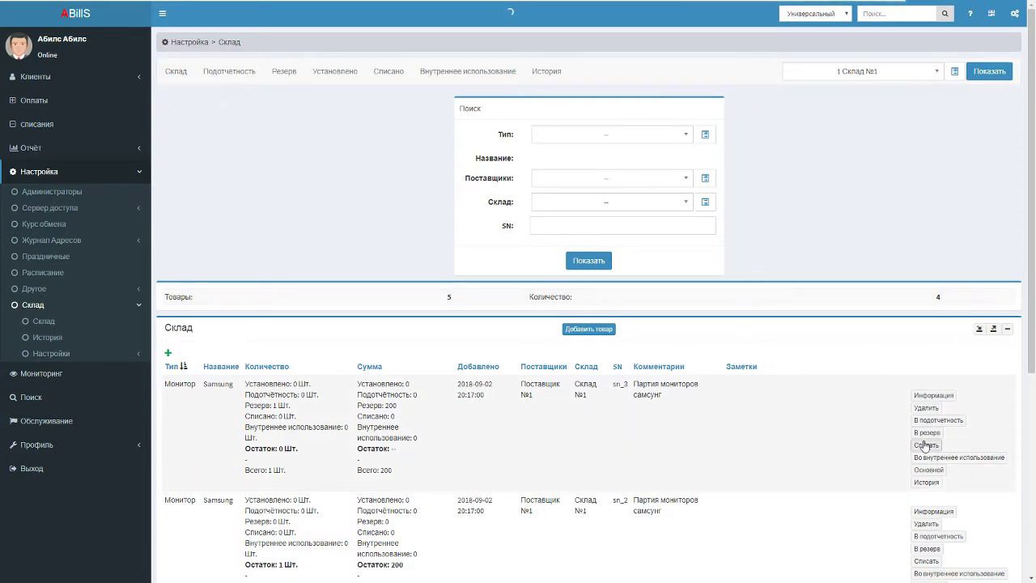
scroll(927, 447, "down", 2)
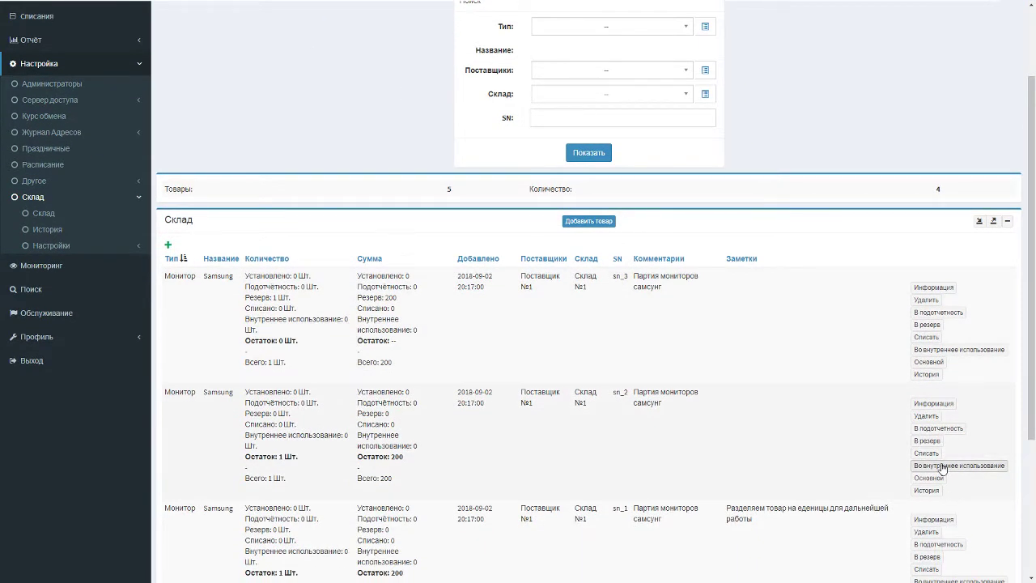
left_click(934, 455)
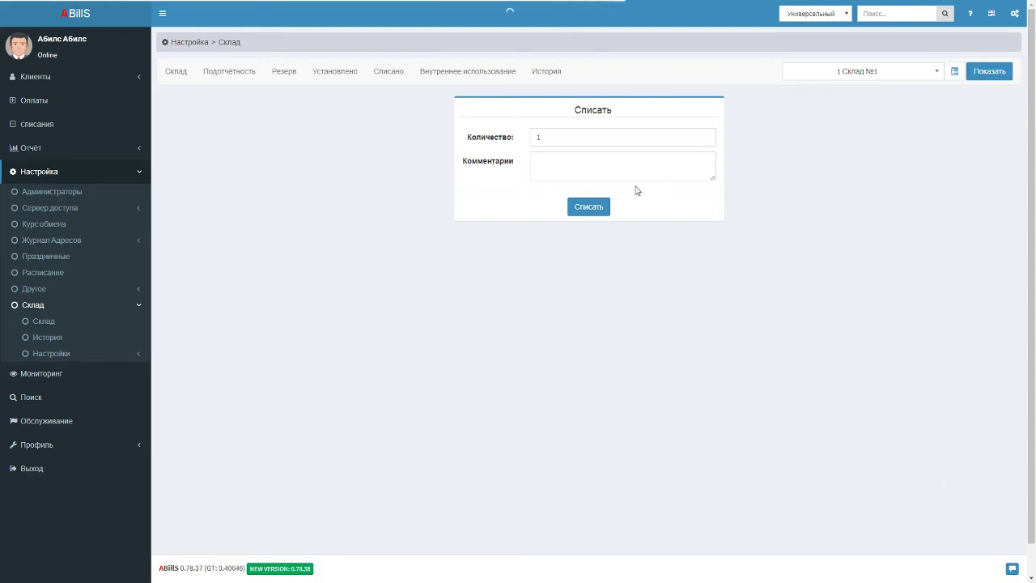
left_click(566, 165)
type("Сп")
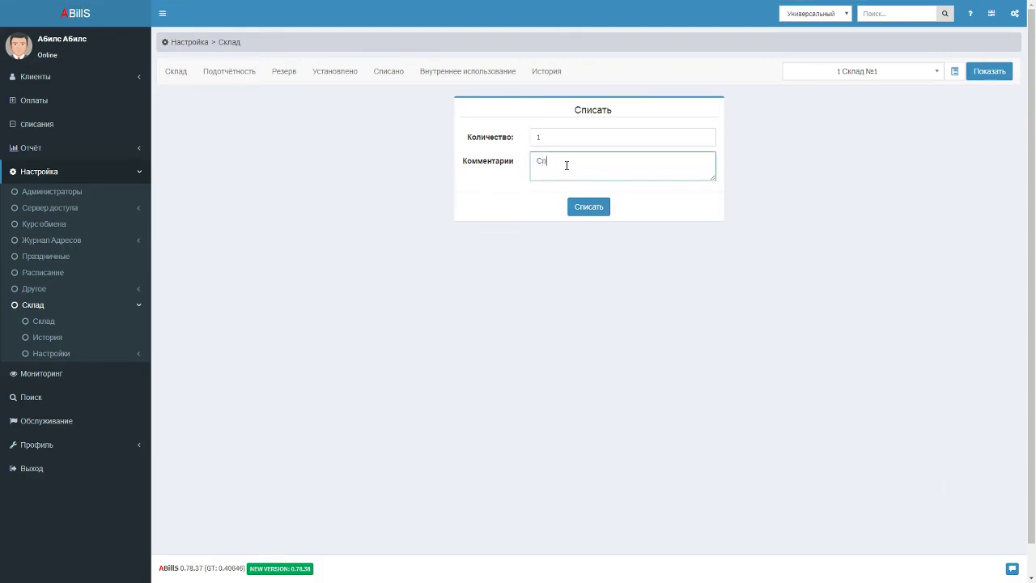
type("исыва")
key("BackSpace")
key("BackSpace")
key("BackSpace")
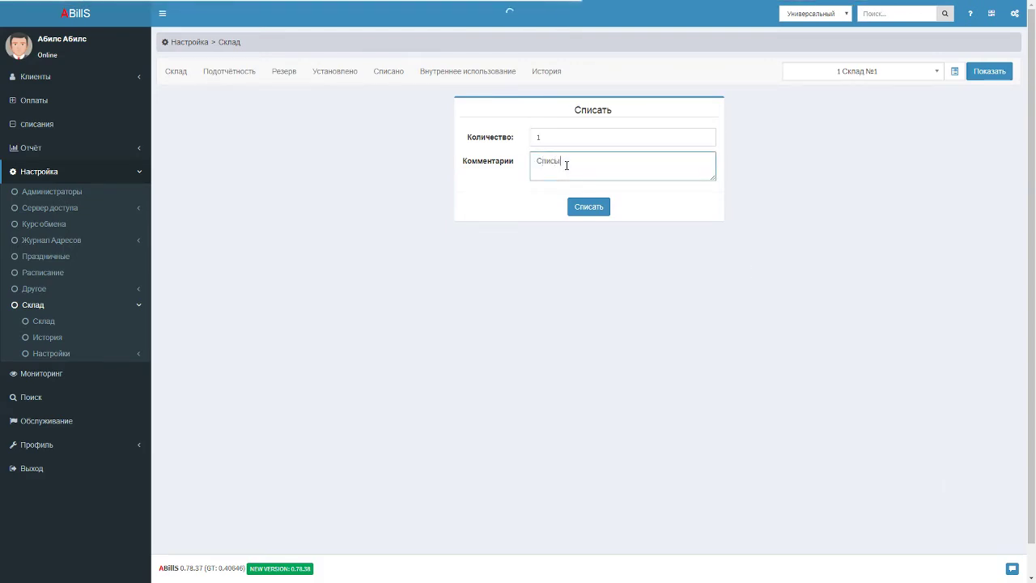
type("ываем изза неполадок")
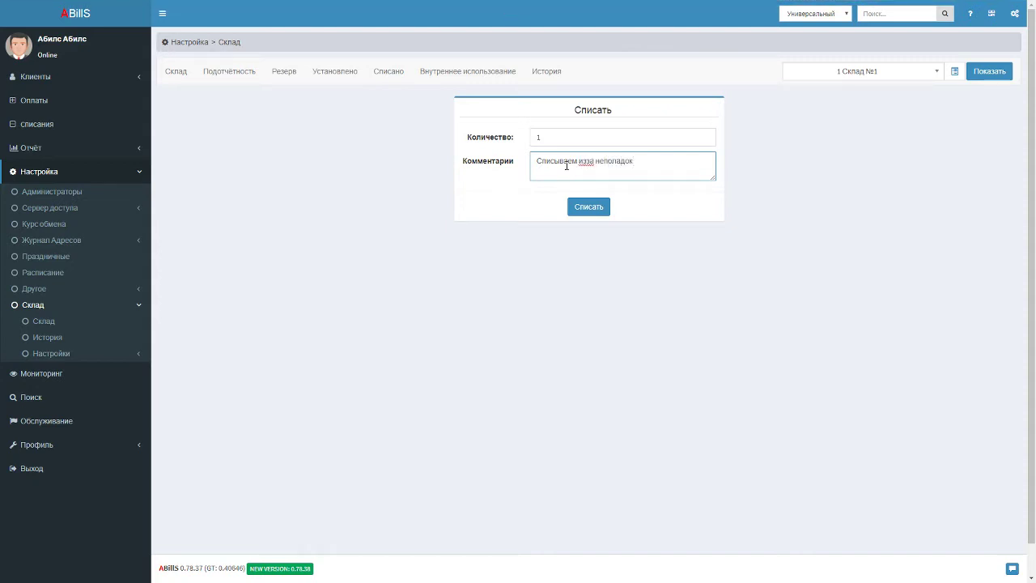
left_click(583, 206)
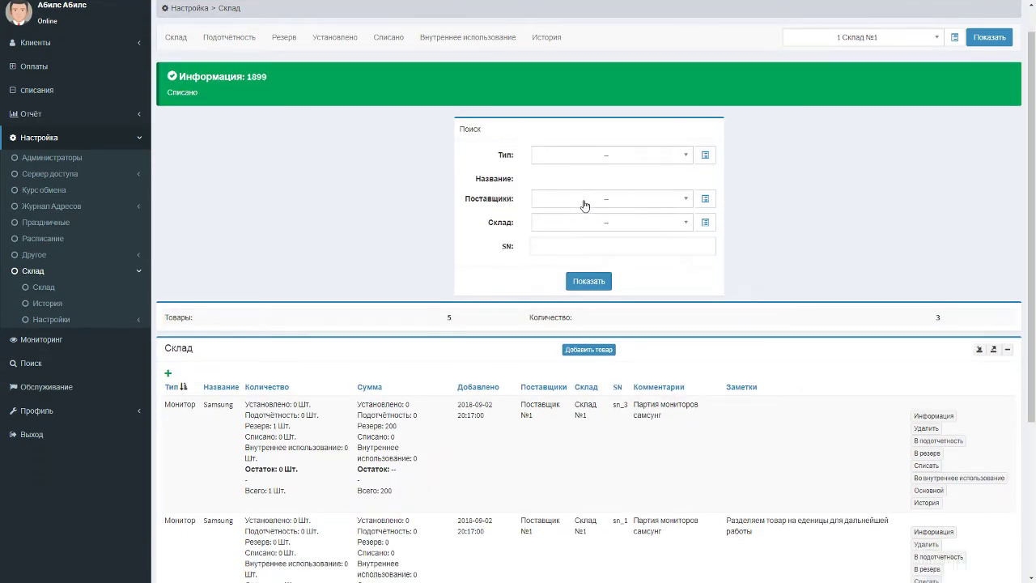
Step: Transfer monitor sn_1 to internal use with quantity 1 and the comment "Отдаем во внутренее использование"
scroll(585, 206, "down", 3)
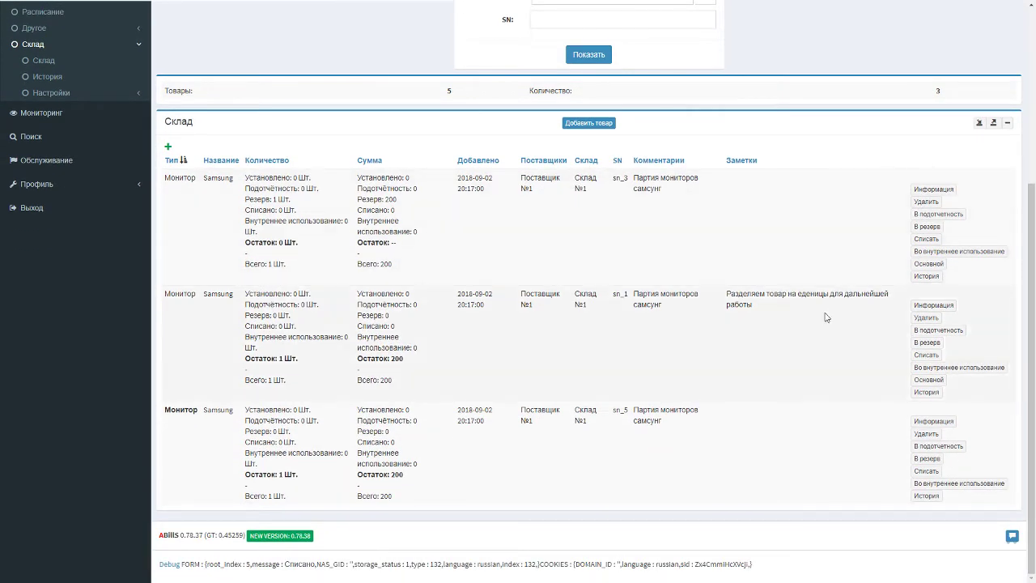
left_click(927, 370)
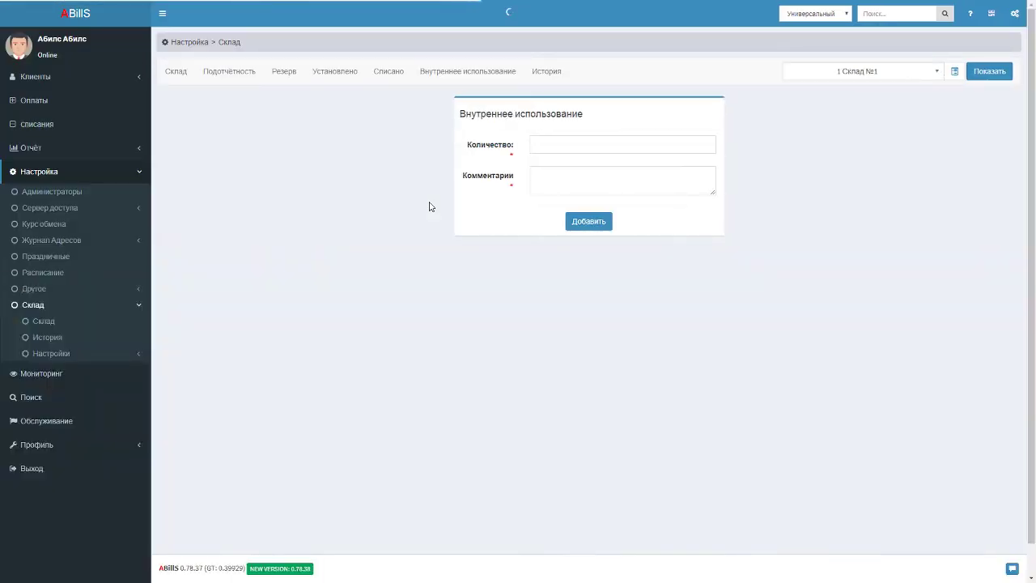
left_click(632, 141)
type("1")
key("Tab")
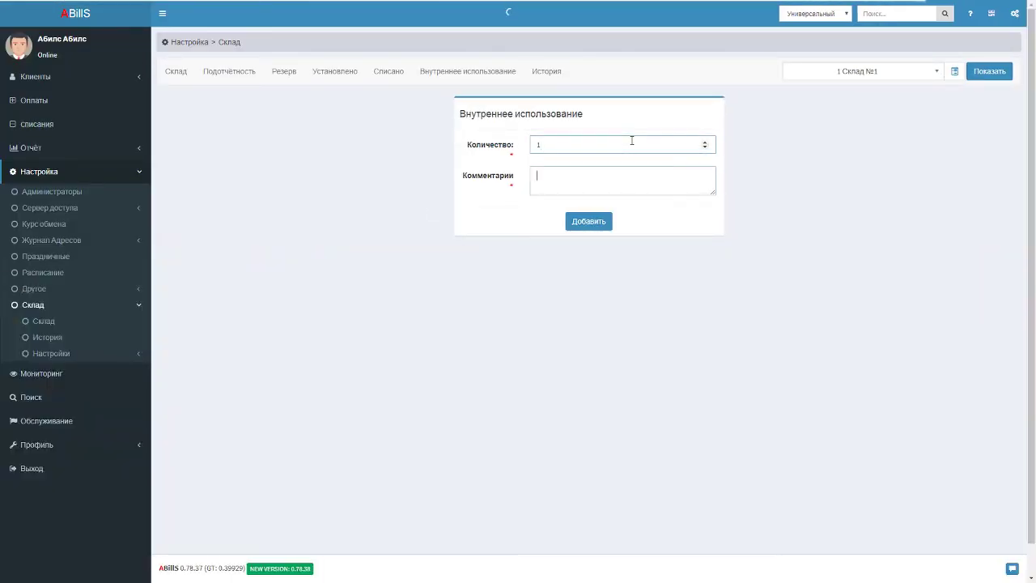
type("O")
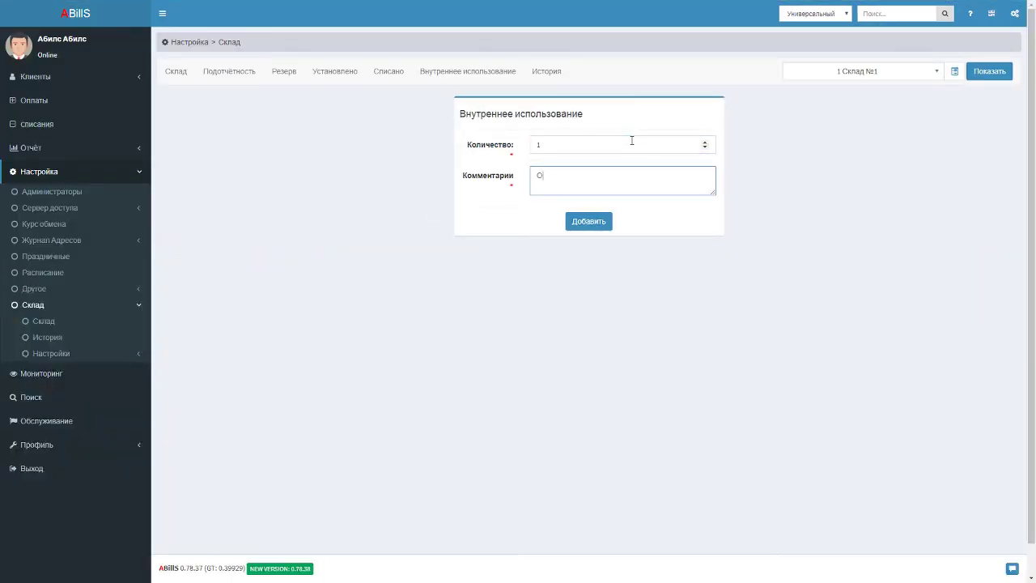
type("тдаем во в")
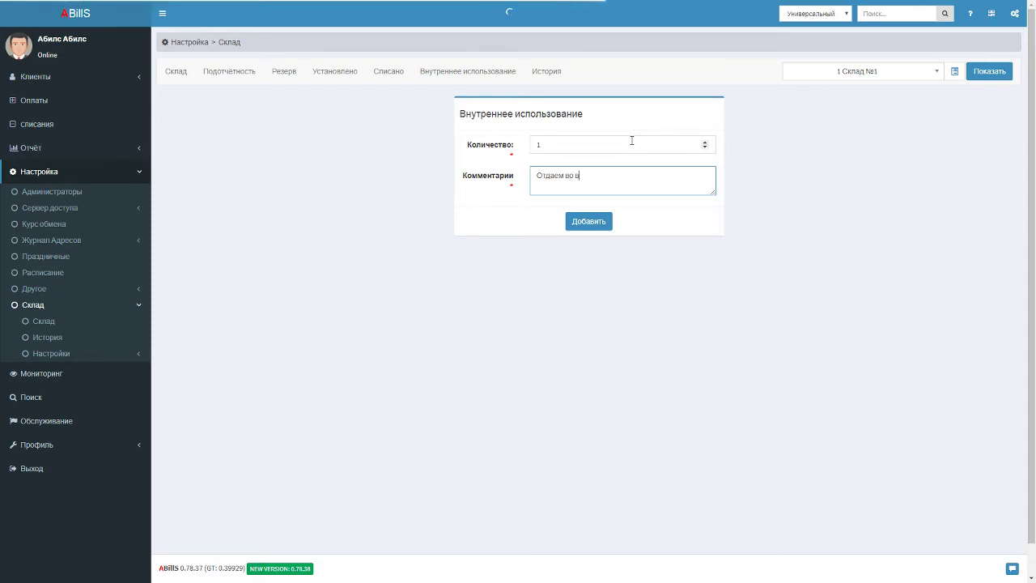
type("нутренее использование")
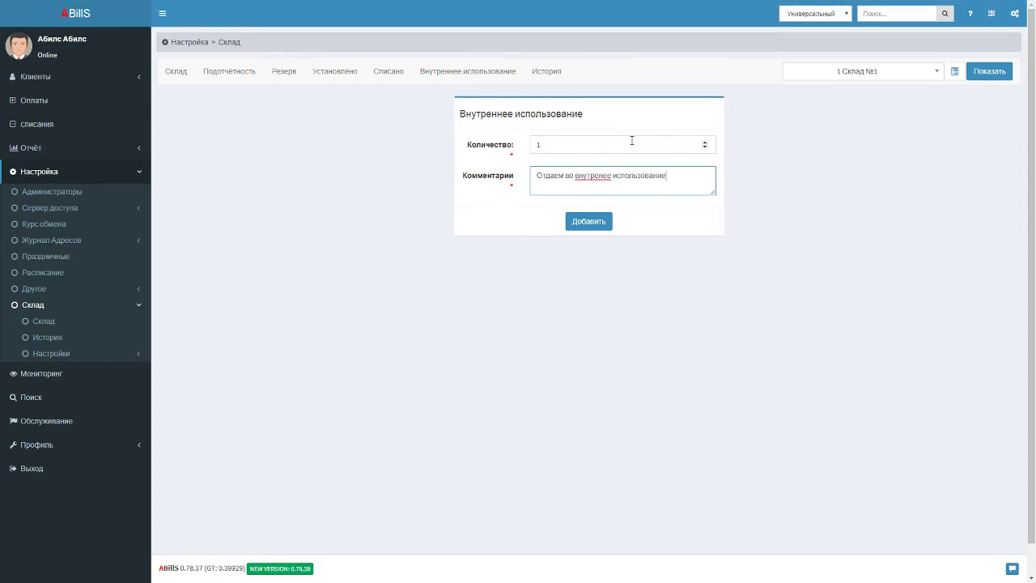
left_click(598, 221)
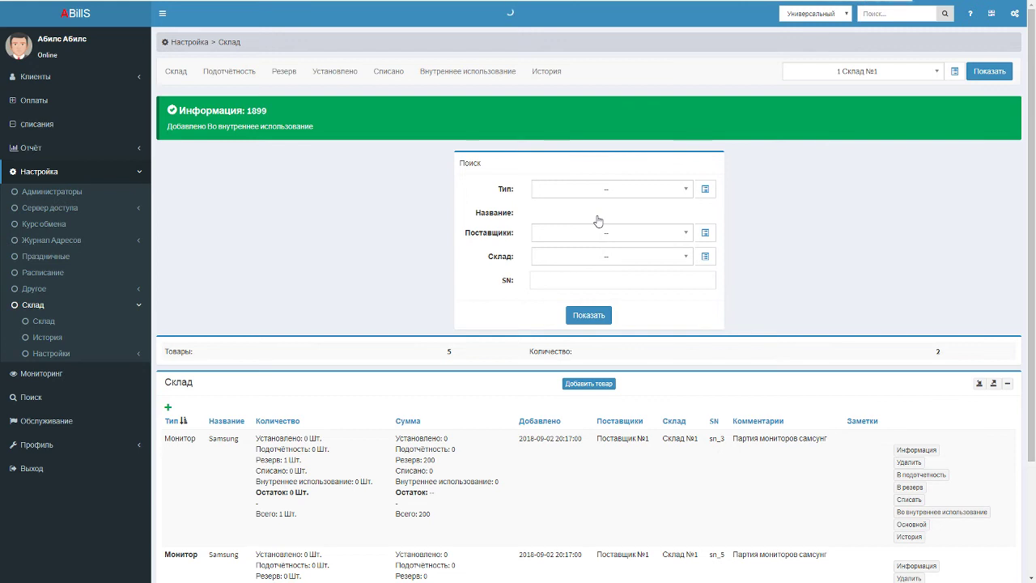
Step: Open the warehouse history to review the recorded operations on the monitors
left_click(68, 335)
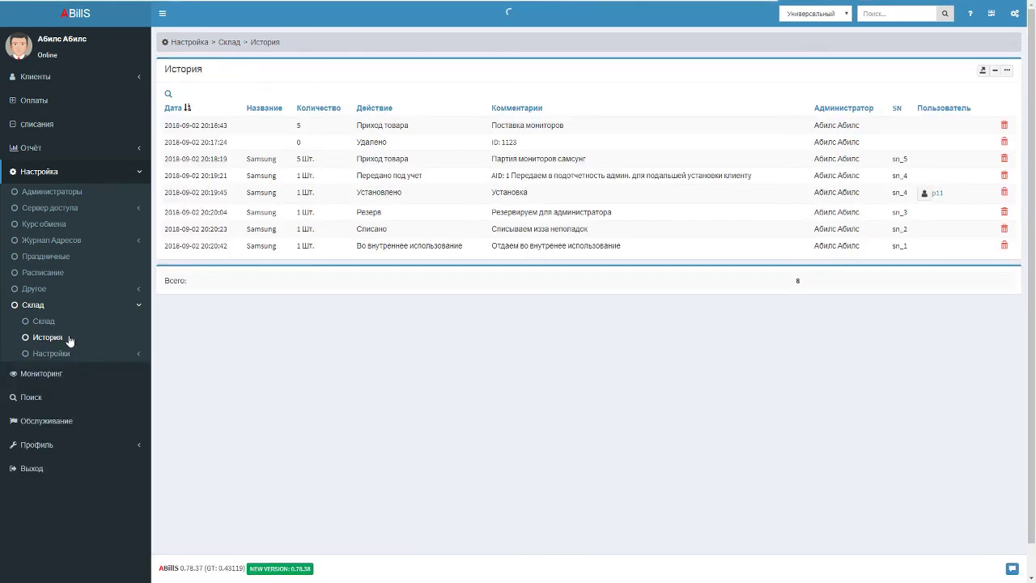